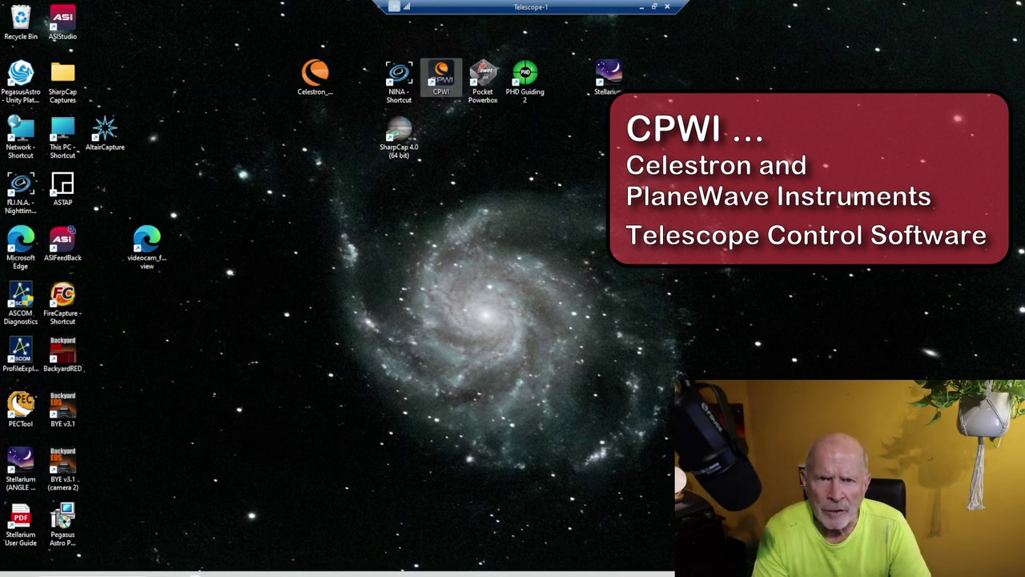
Launch CPWI, switch the sky map to Show All Sky, and connect to the mount over USB.
double_click(441, 77)
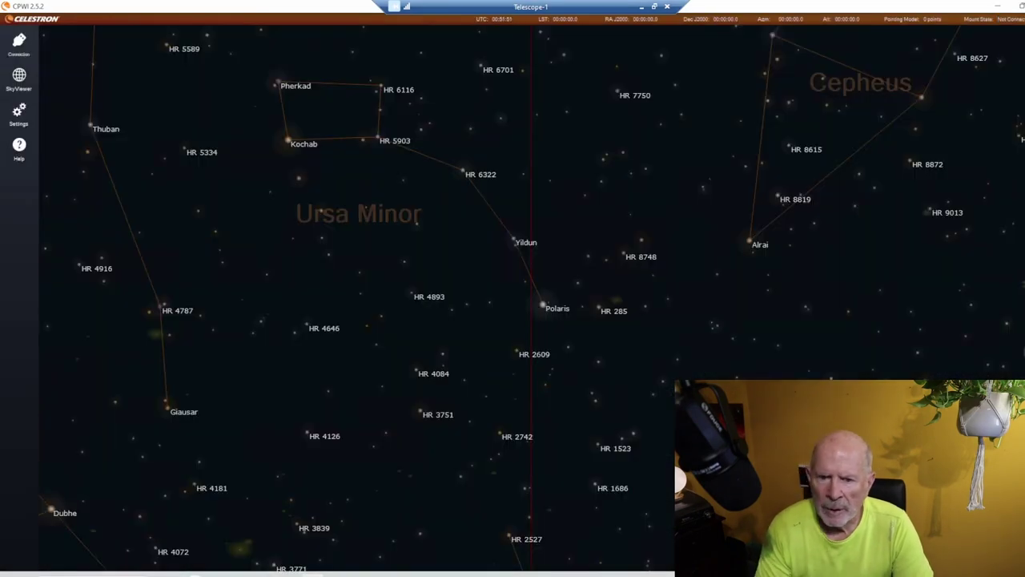
click(23, 81)
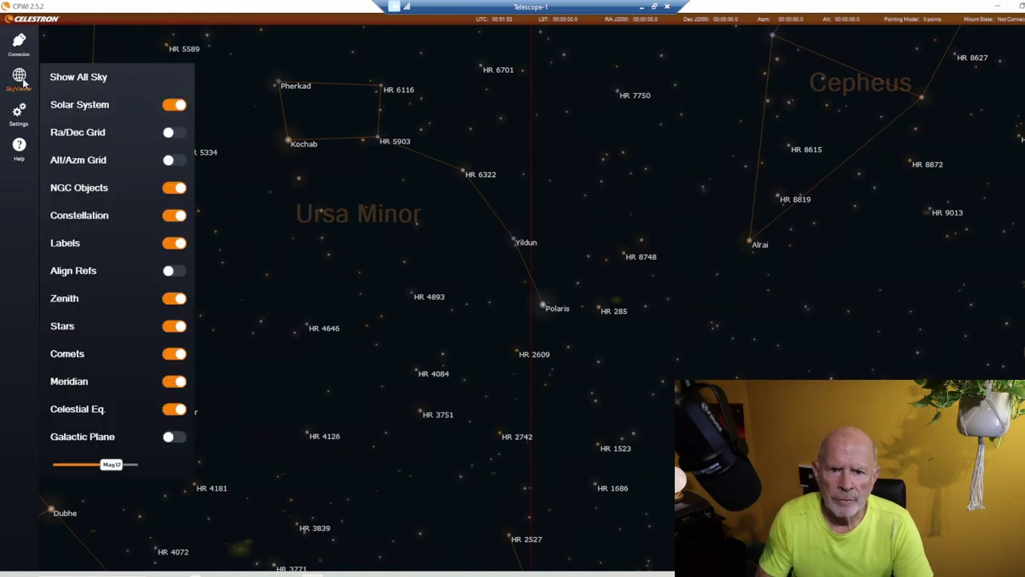
click(70, 78)
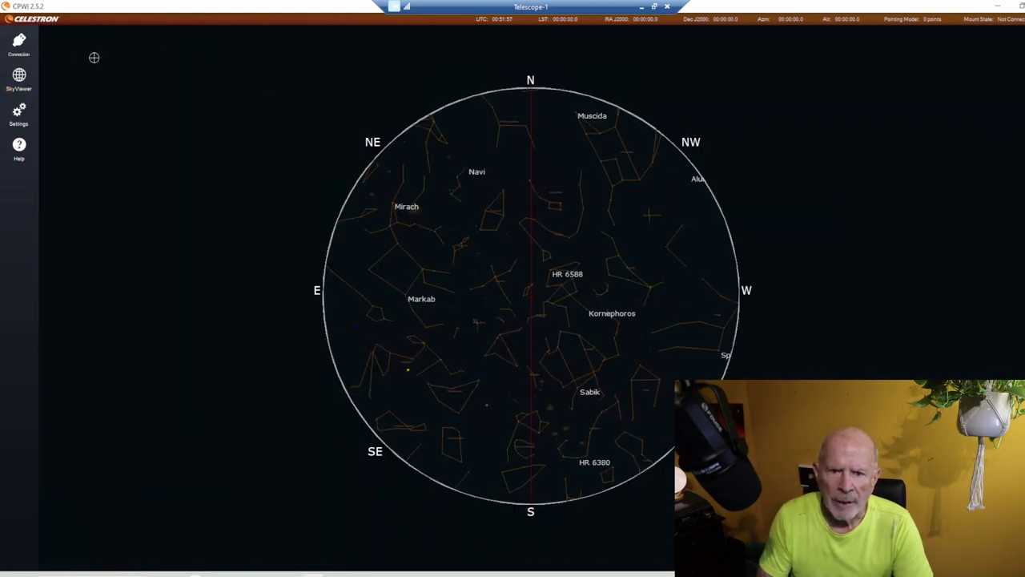
click(20, 42)
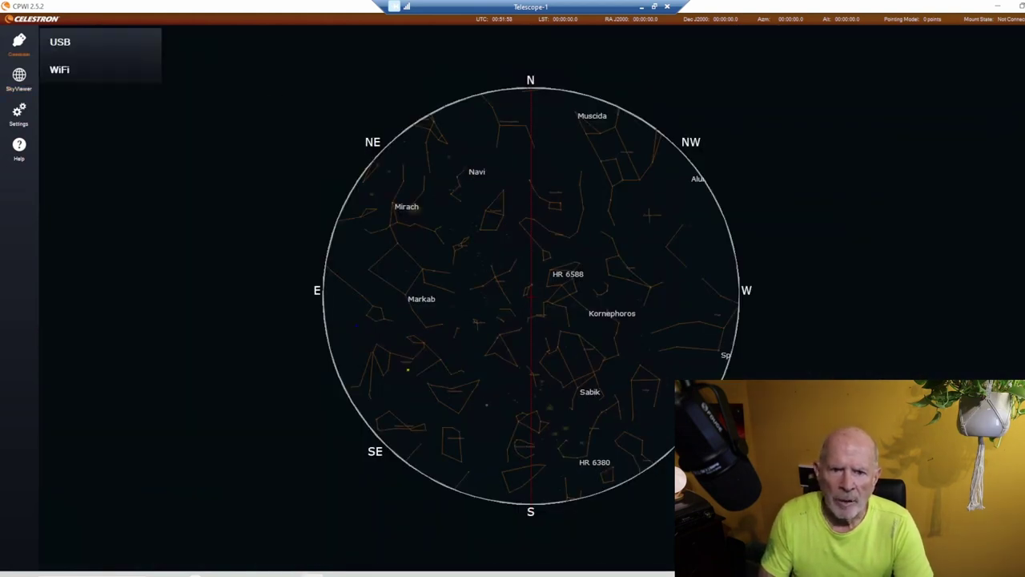
click(58, 45)
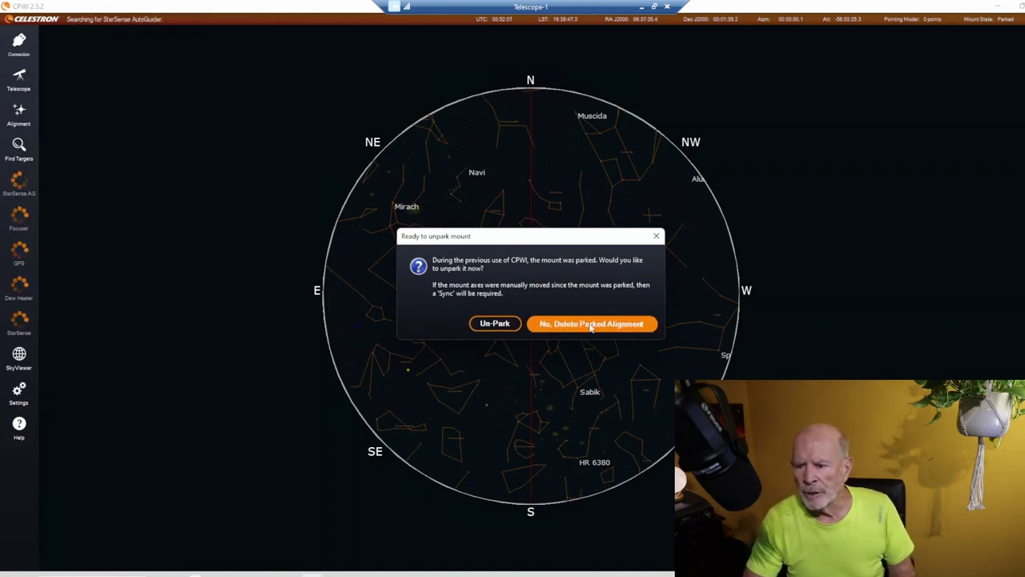
Delete the parked alignment and begin a StarSense alignment of the CGX mount.
click(591, 323)
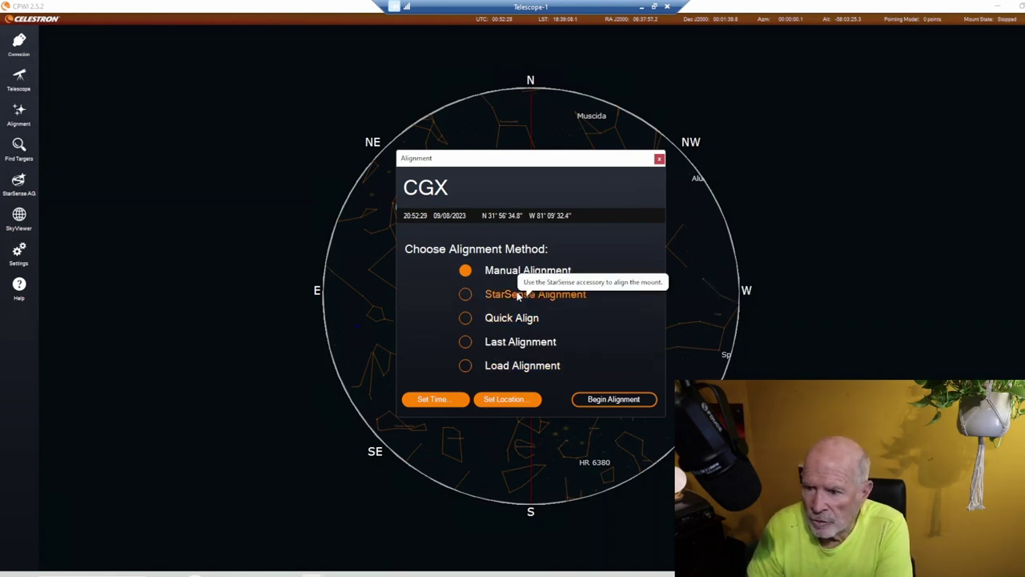
click(465, 295)
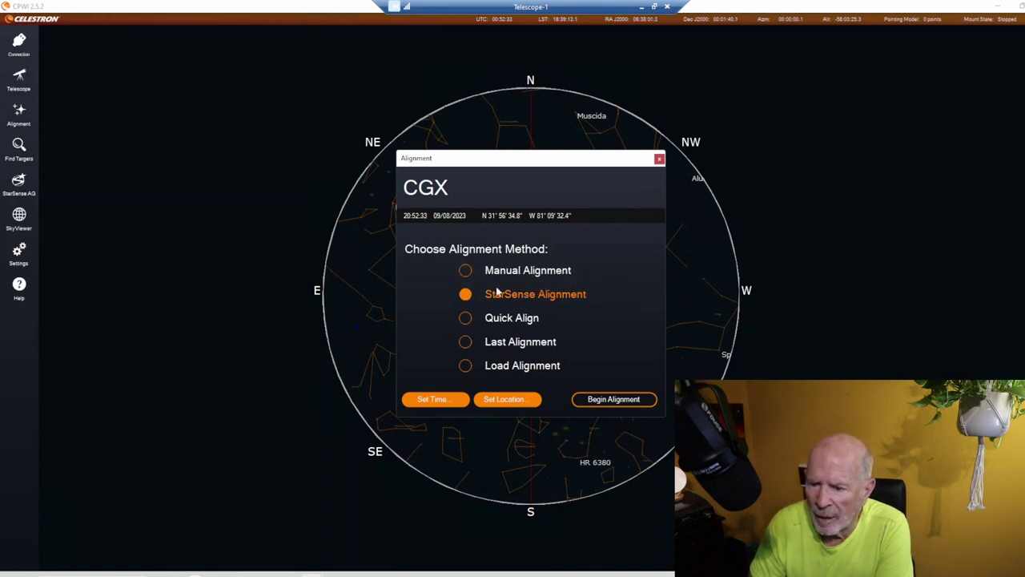
click(616, 399)
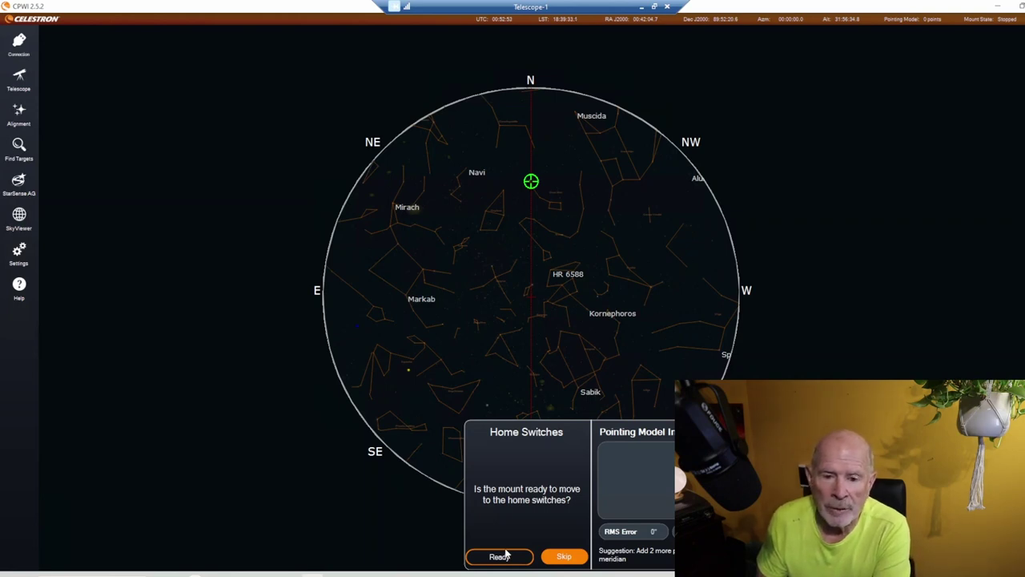
Home the mount to its home switches, start StarSense alignment, and decline SSAG polar alignment.
click(506, 552)
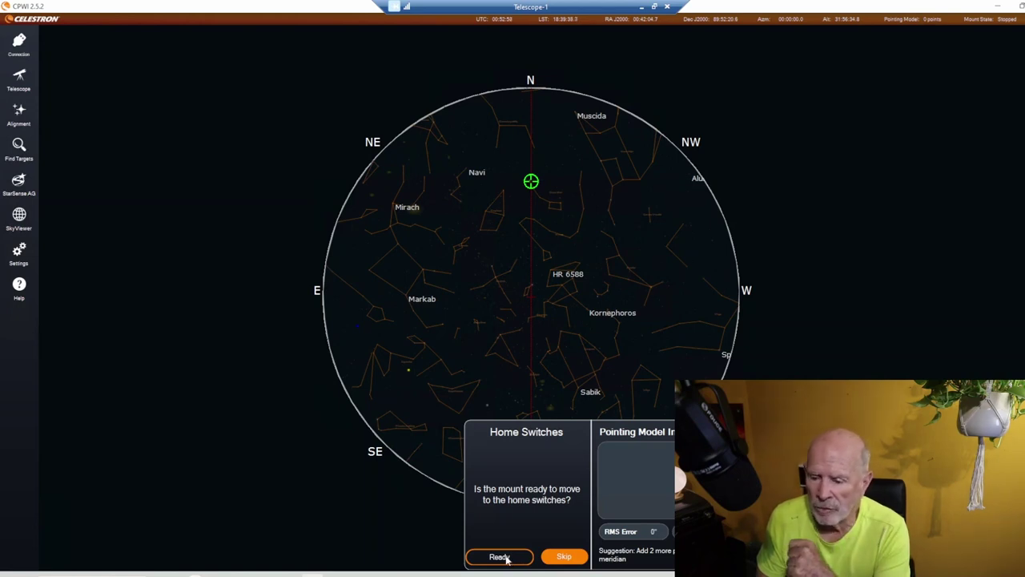
click(503, 557)
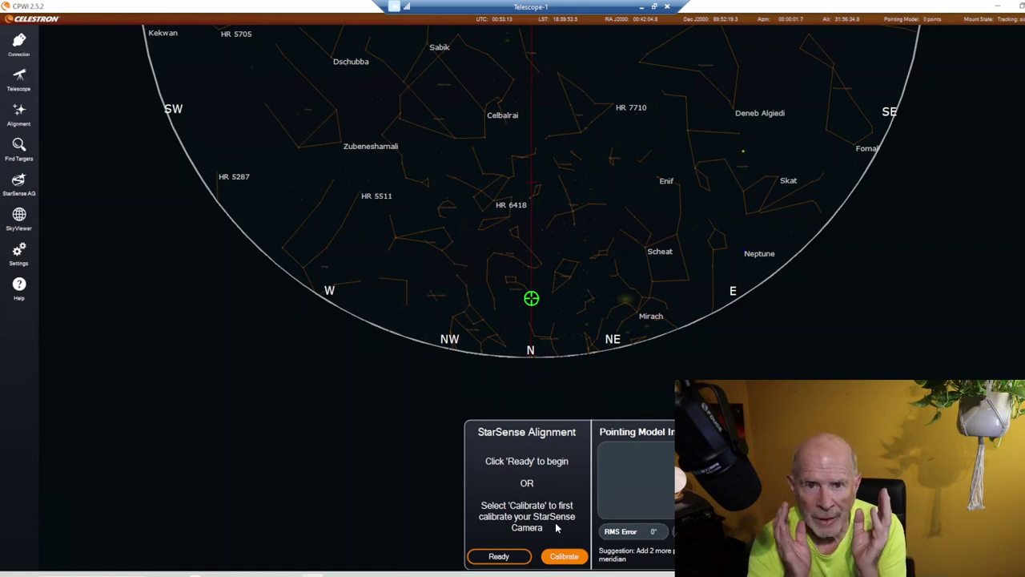
click(512, 559)
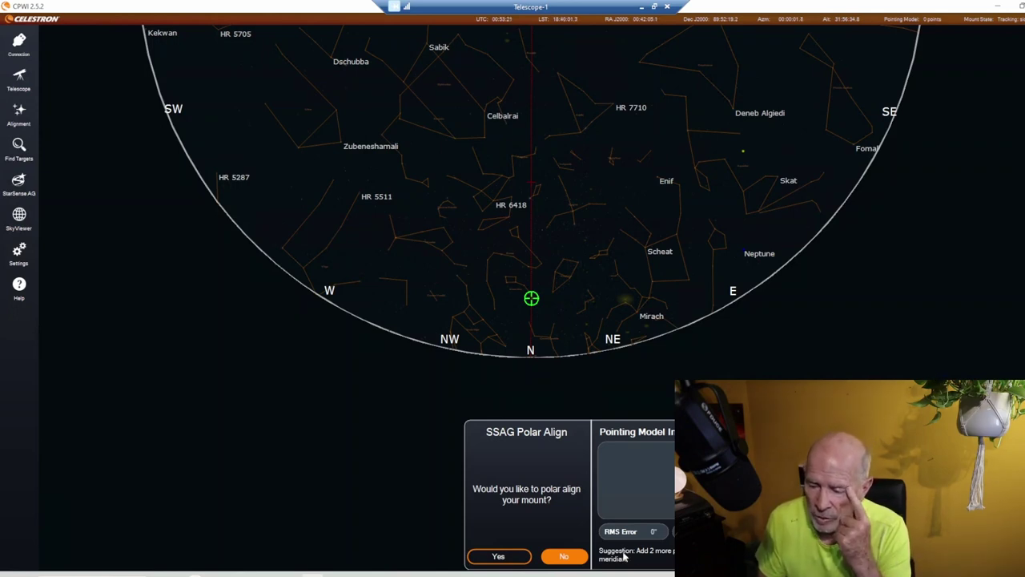
click(565, 556)
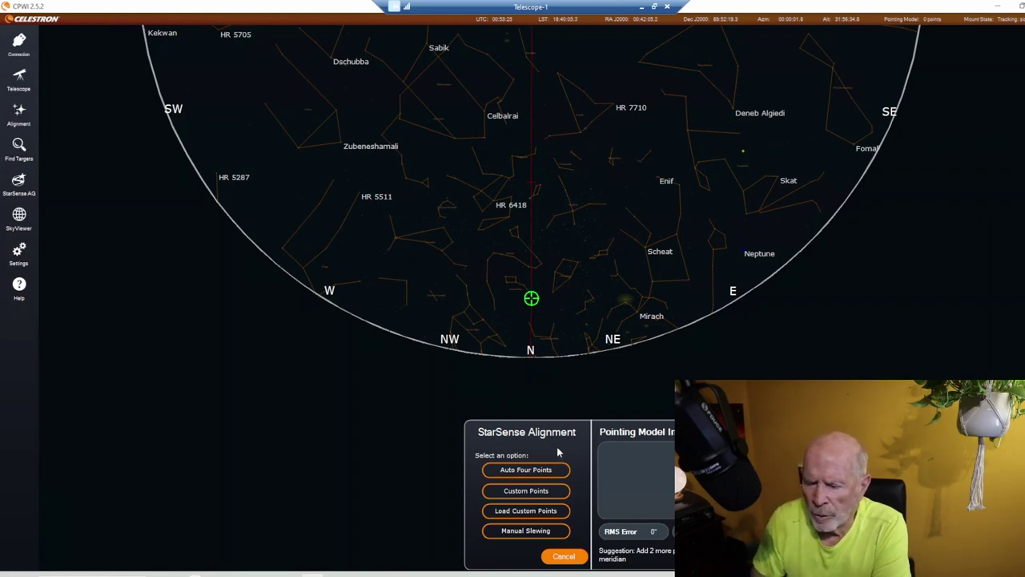
Run the Auto Four Points StarSense alignment to a 4-point model, then exit the completion notice.
click(527, 470)
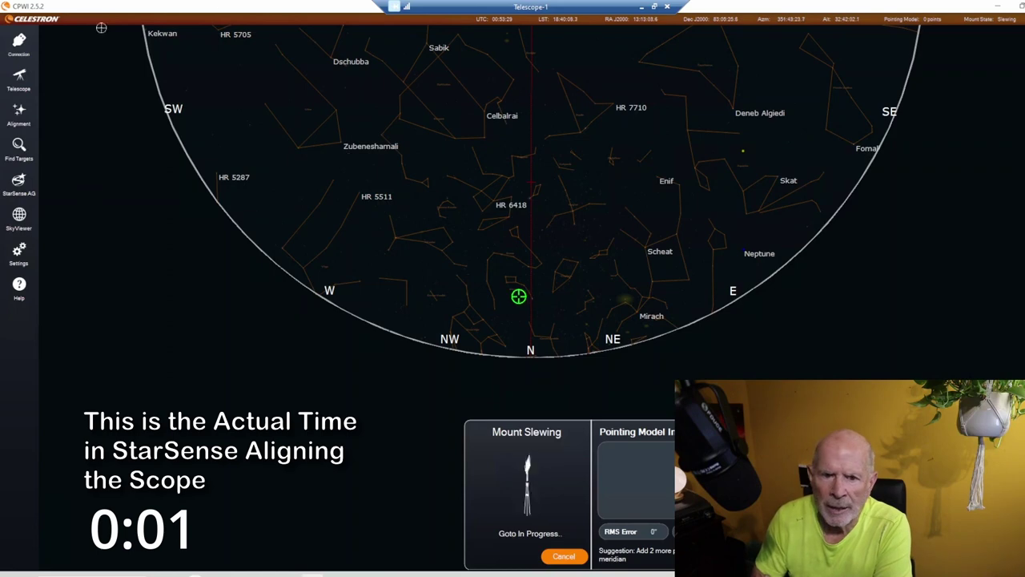
click(19, 77)
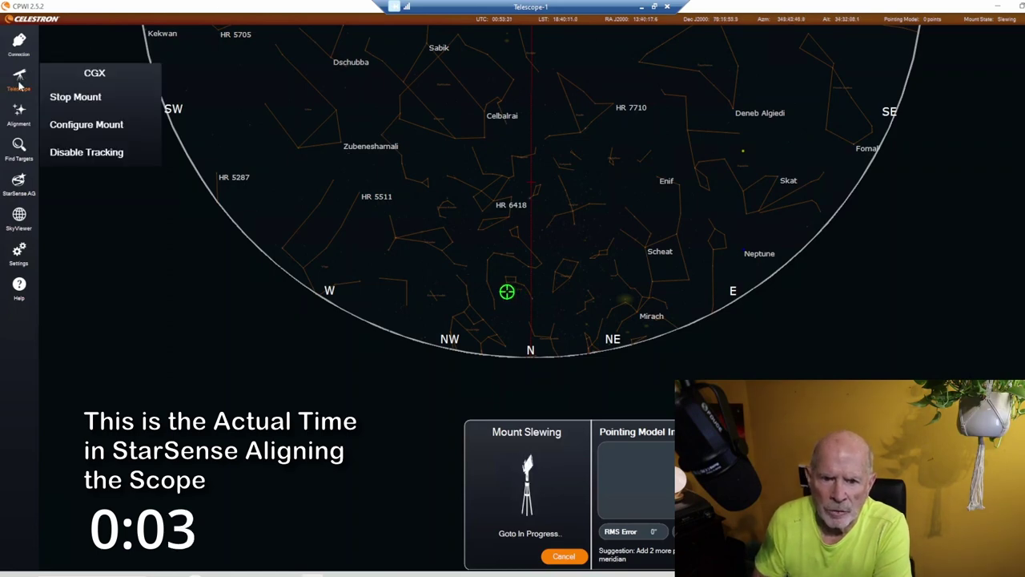
mouse_move(21, 218)
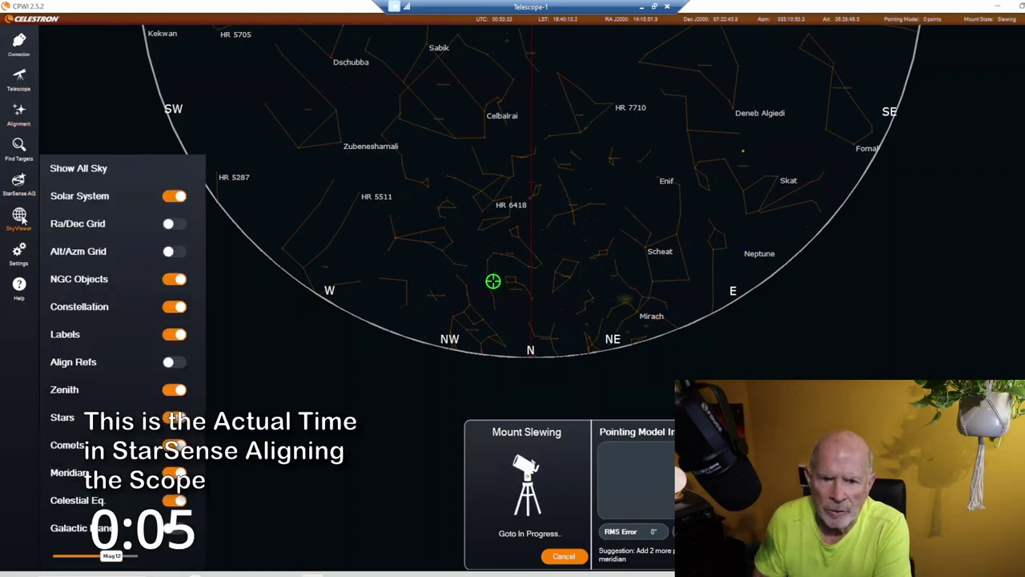
click(85, 177)
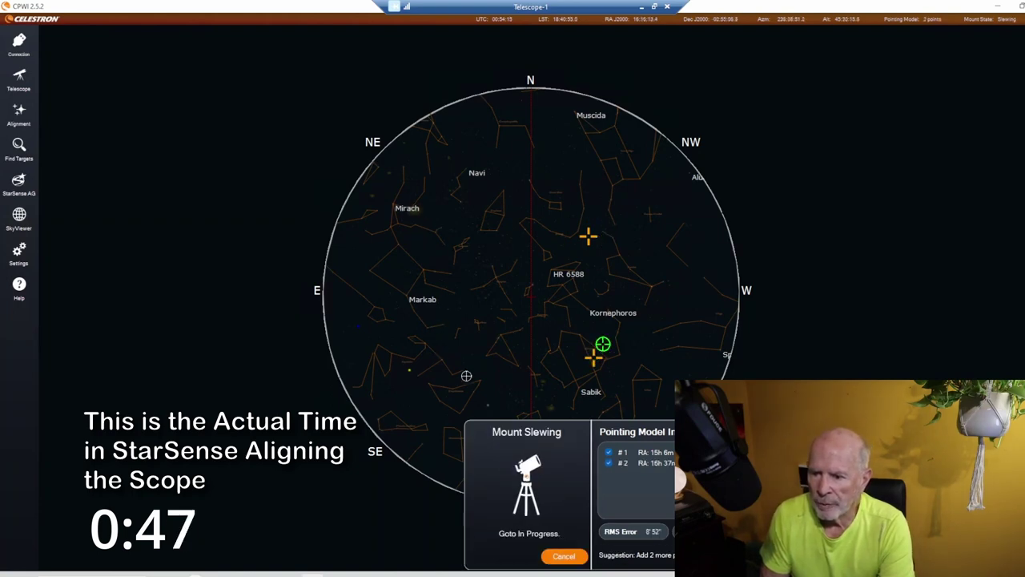
click(18, 114)
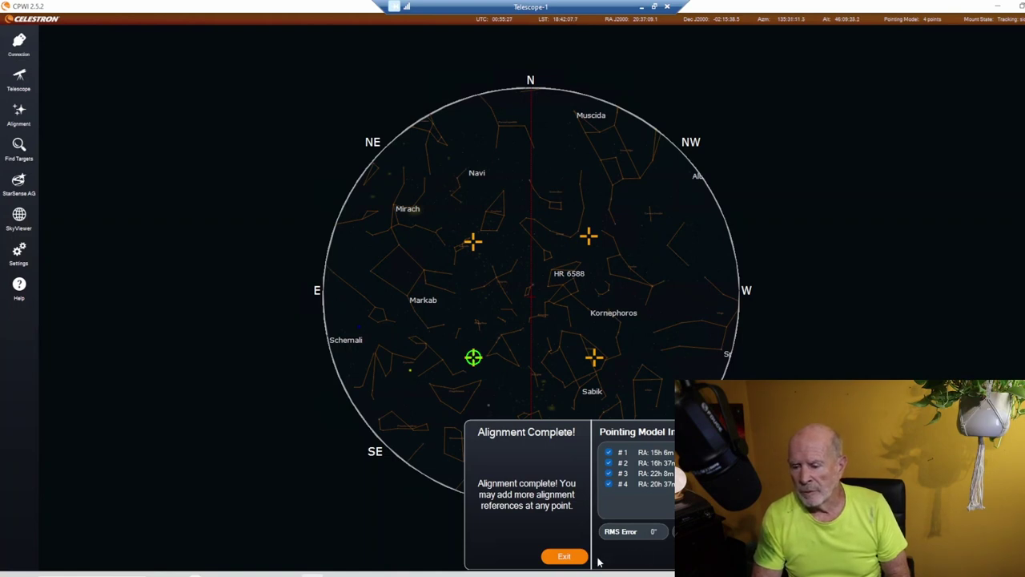
click(569, 558)
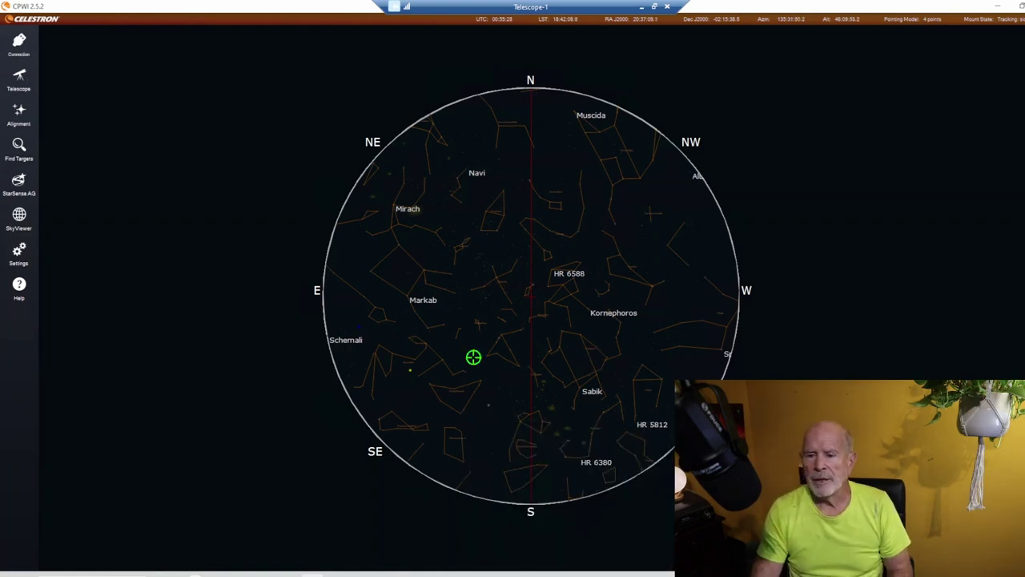
Connect the focuser from CPWI's Settings menu.
click(14, 229)
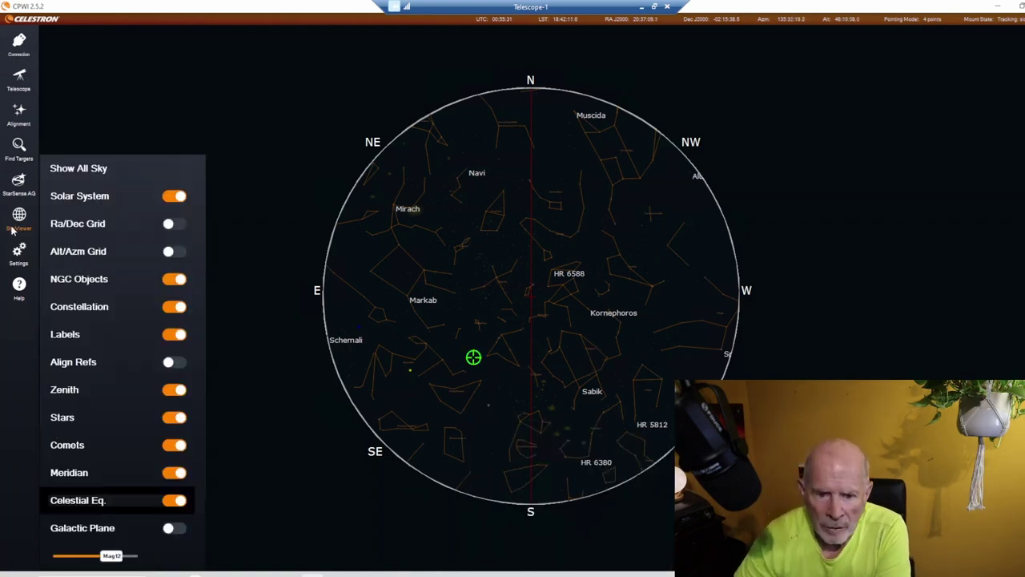
click(18, 250)
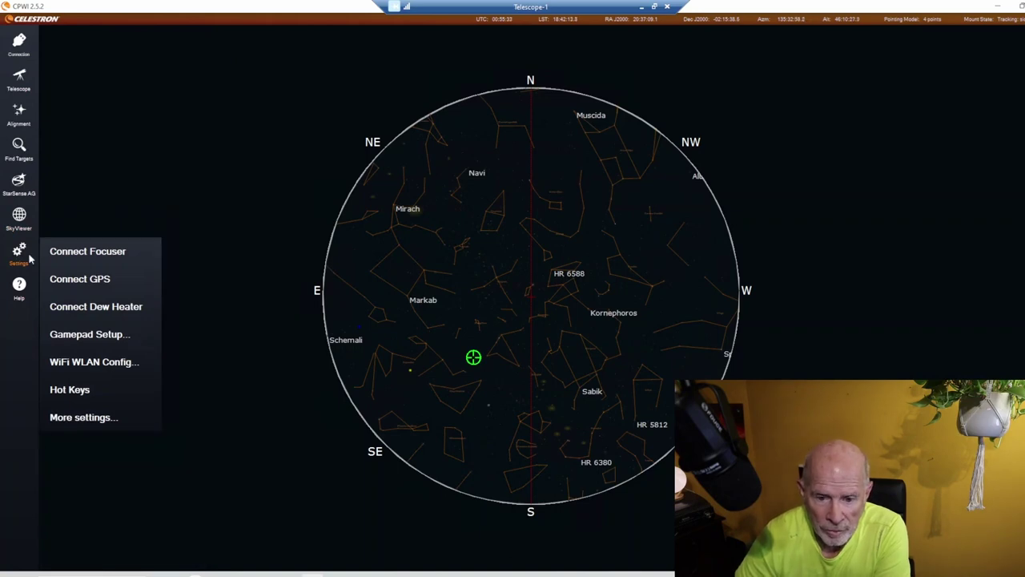
click(68, 251)
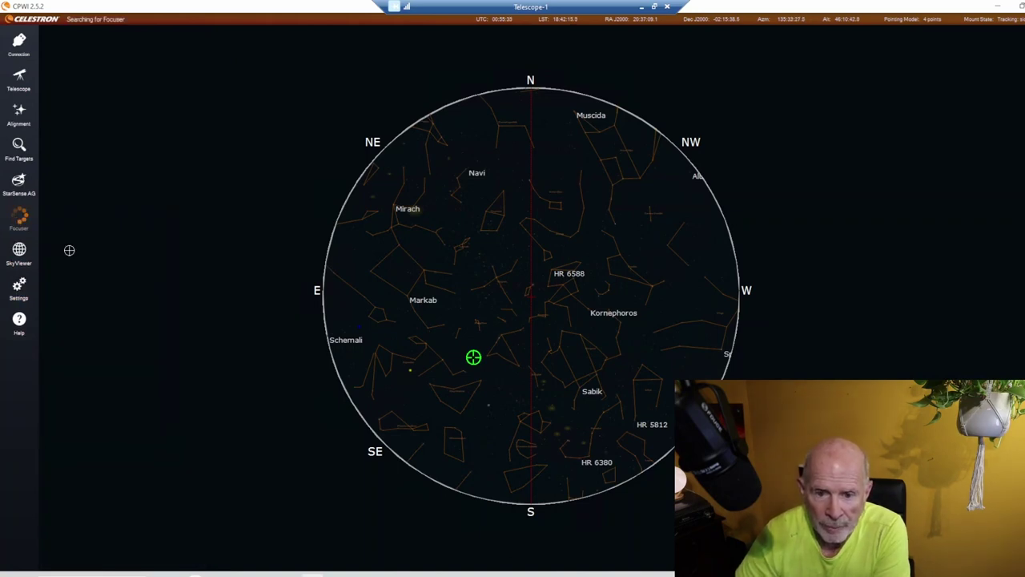
Connect the dew heater power hub and show its Overview, drawing 17.19 W total.
click(14, 271)
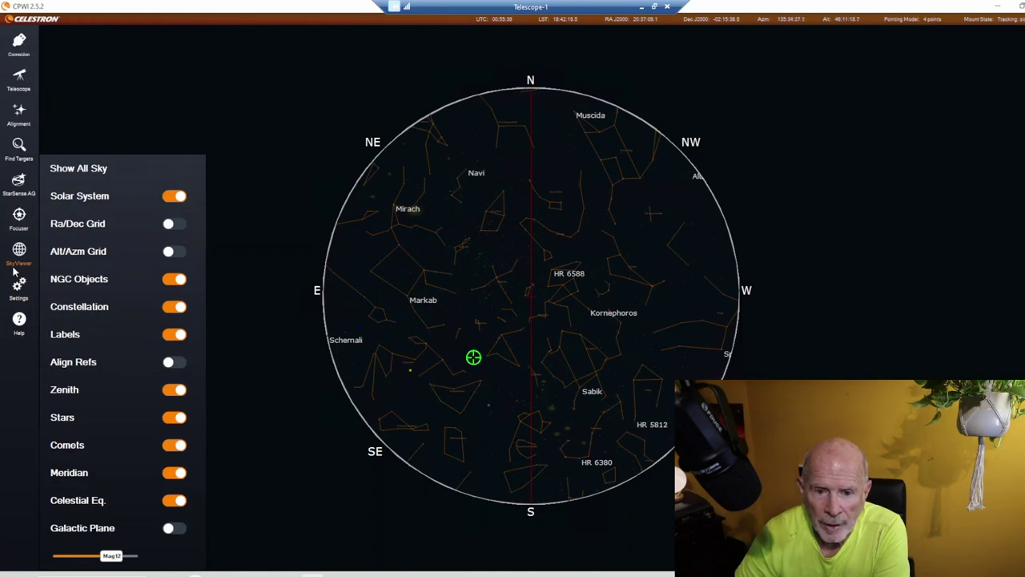
mouse_move(30, 281)
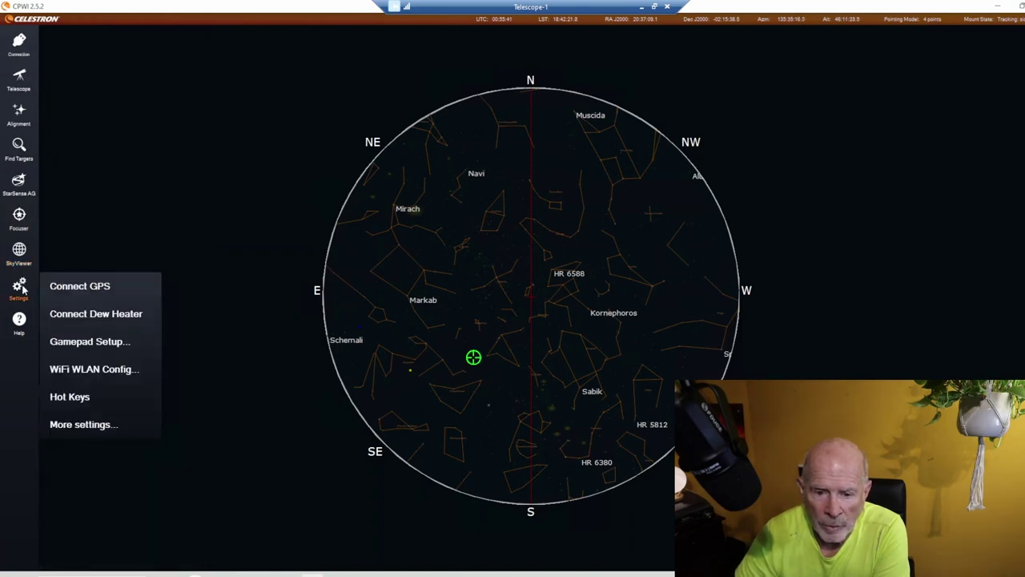
click(76, 317)
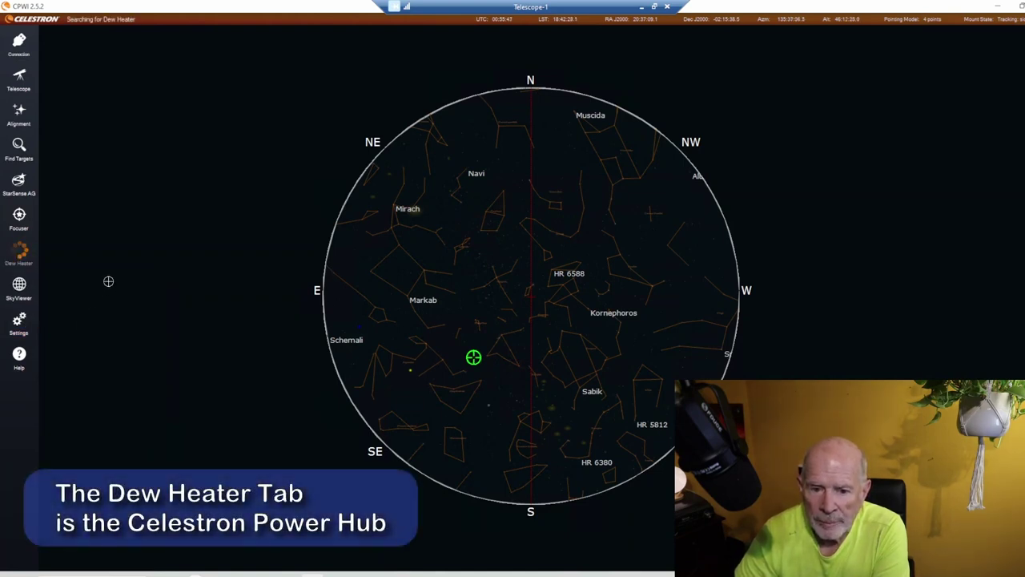
mouse_move(28, 271)
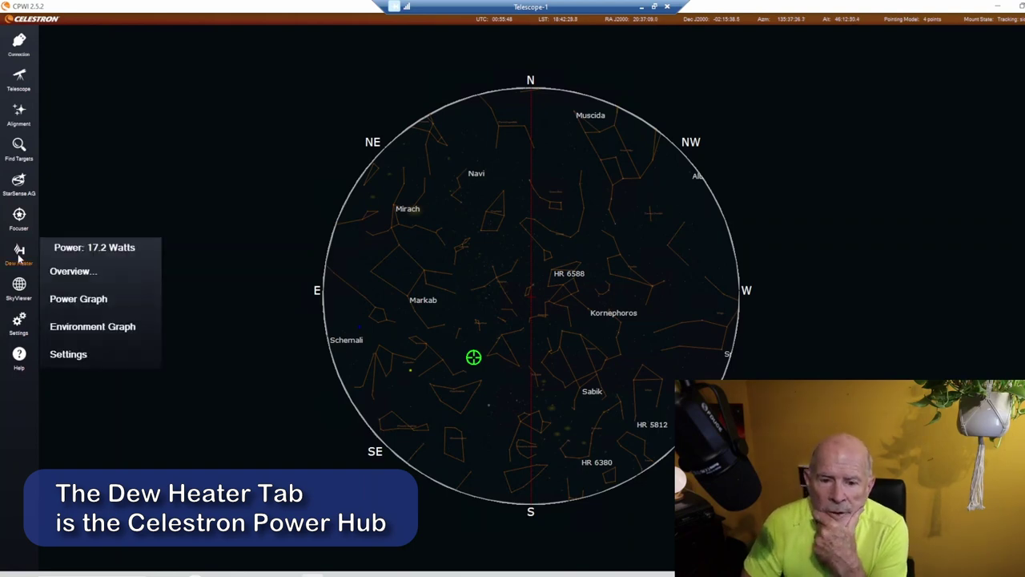
click(80, 273)
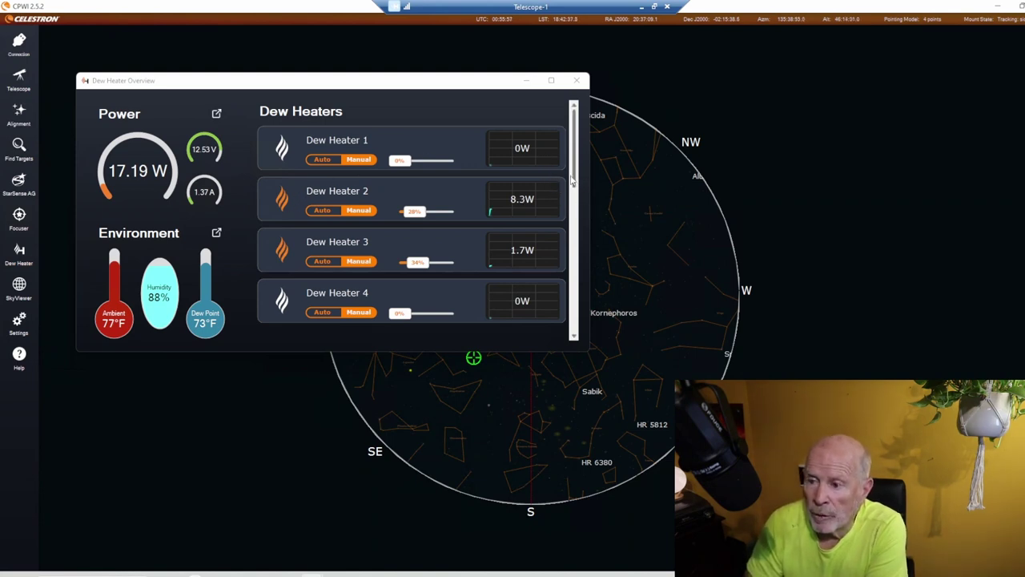
Scroll the Dew Heater Overview past the 12V outputs to the USB ports, then minimize it.
drag(578, 186, 583, 244)
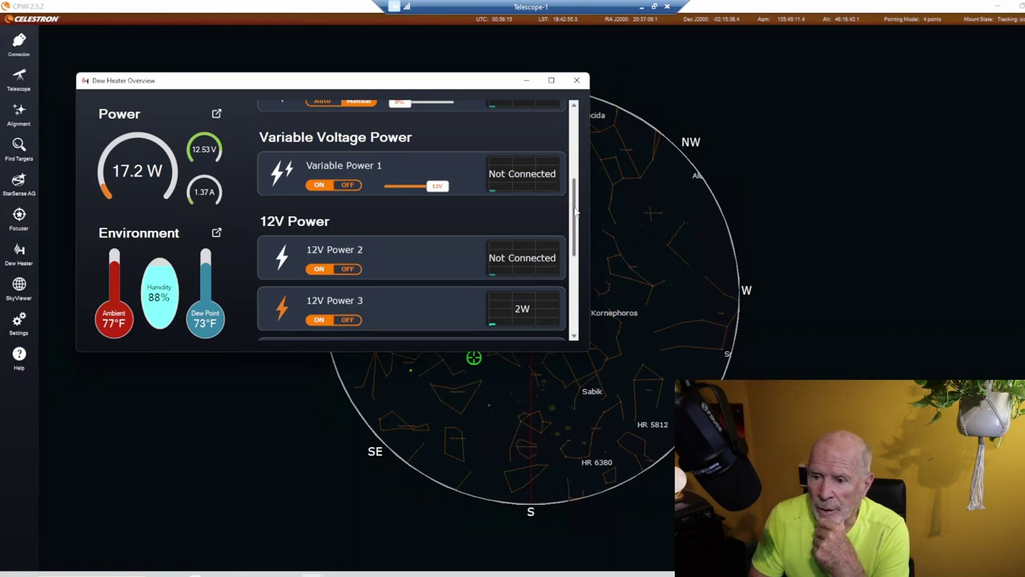
scroll(580, 221, down, 1)
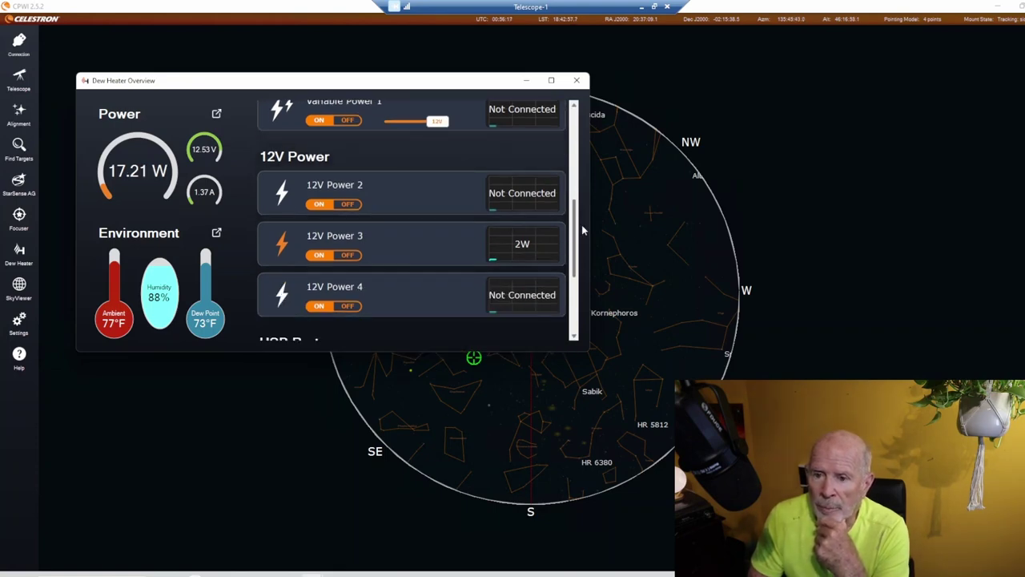
scroll(582, 230, down, 1)
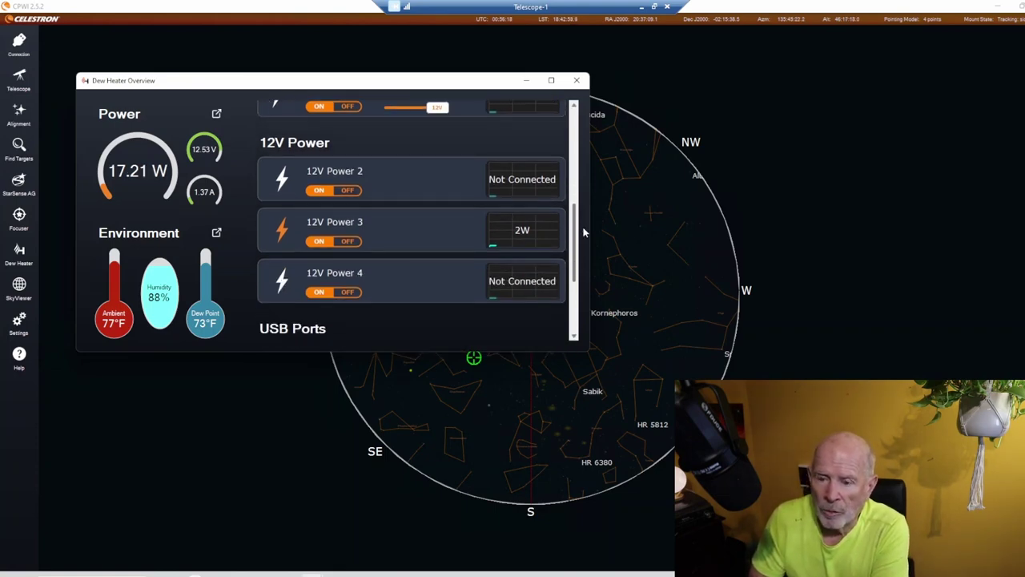
scroll(585, 237, down, 1)
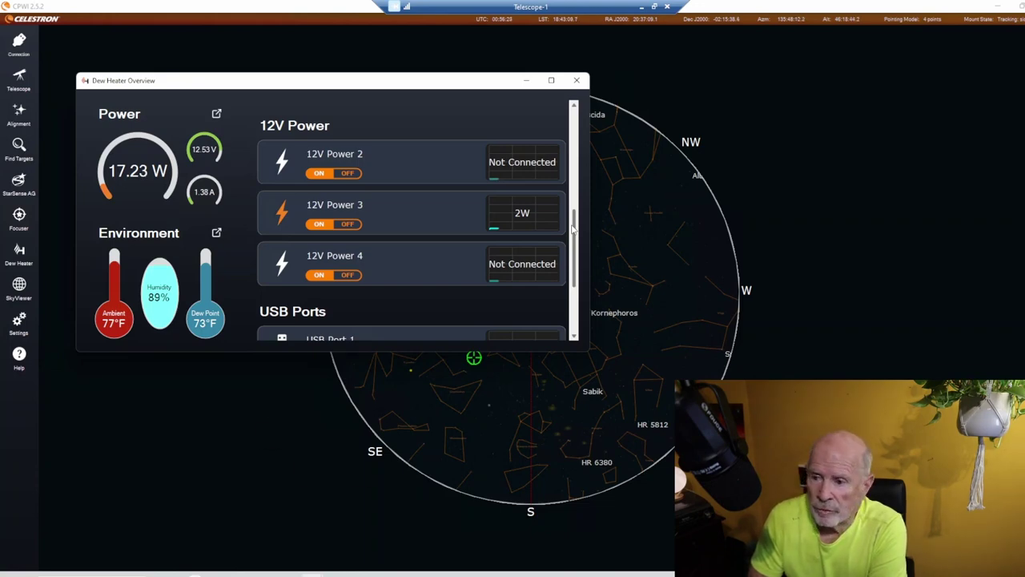
drag(573, 239, 575, 285)
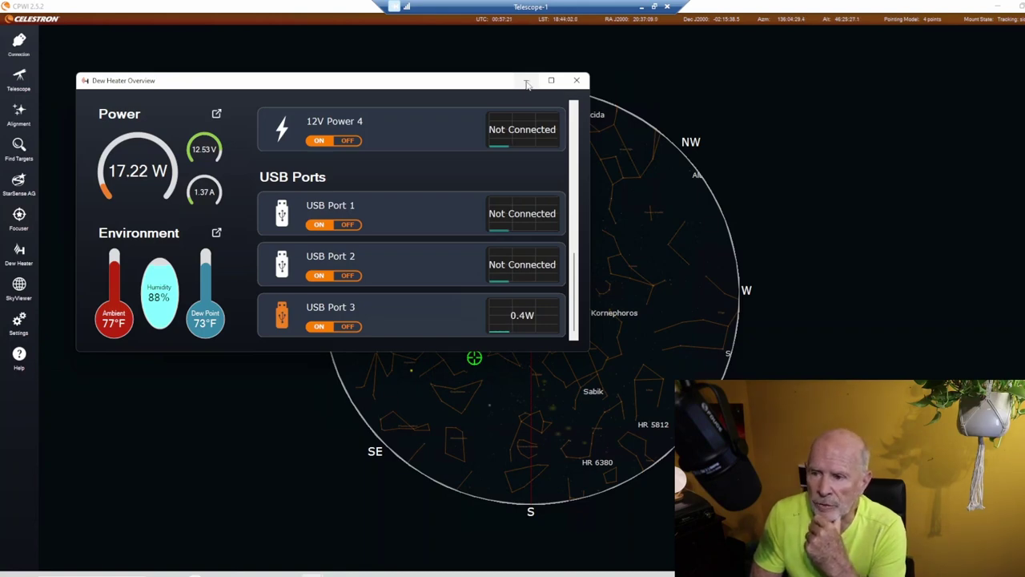
click(528, 82)
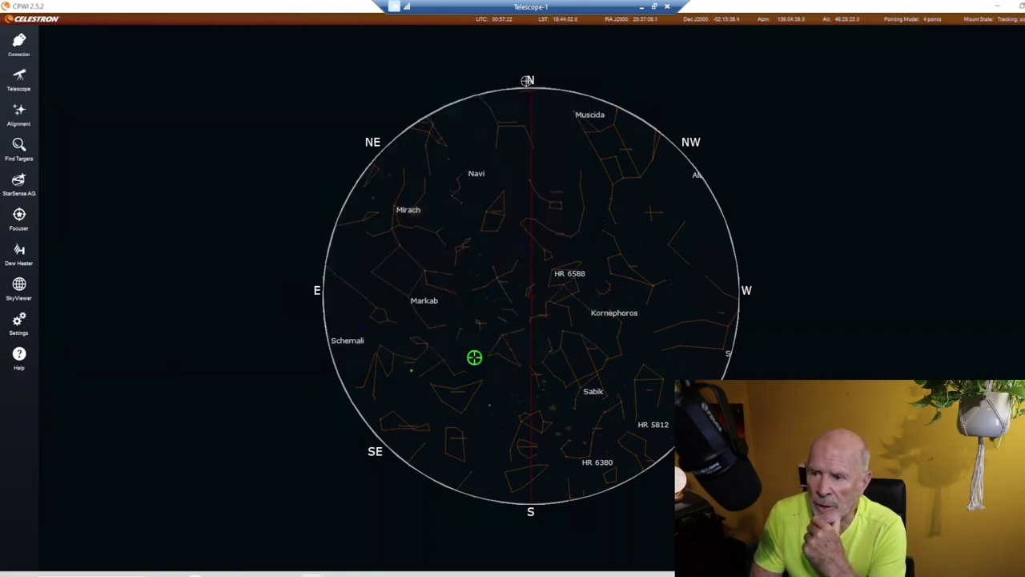
Minimize CPWI, connect the ZWO ASI071MC Pro in N.I.N.A., and start cooling toward -10 °C.
click(1000, 6)
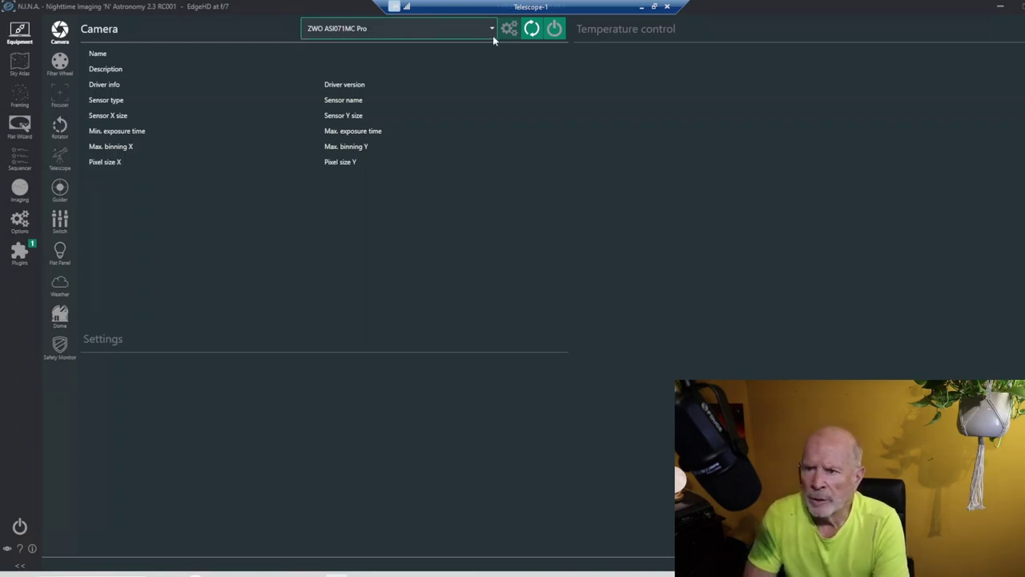
click(554, 29)
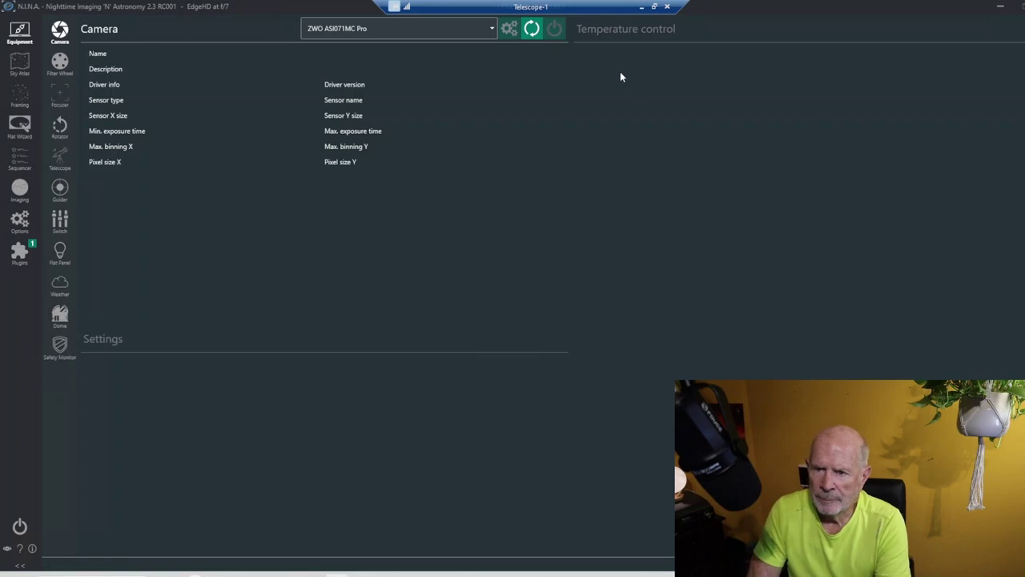
click(749, 142)
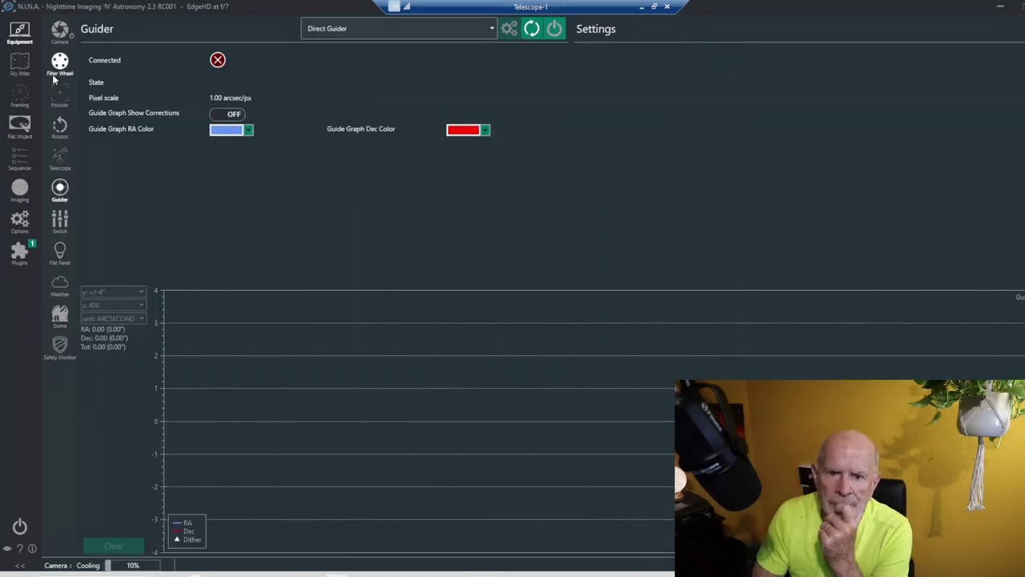
Connect the telescope through the CPWI driver so it tracks at sidereal rate.
click(63, 158)
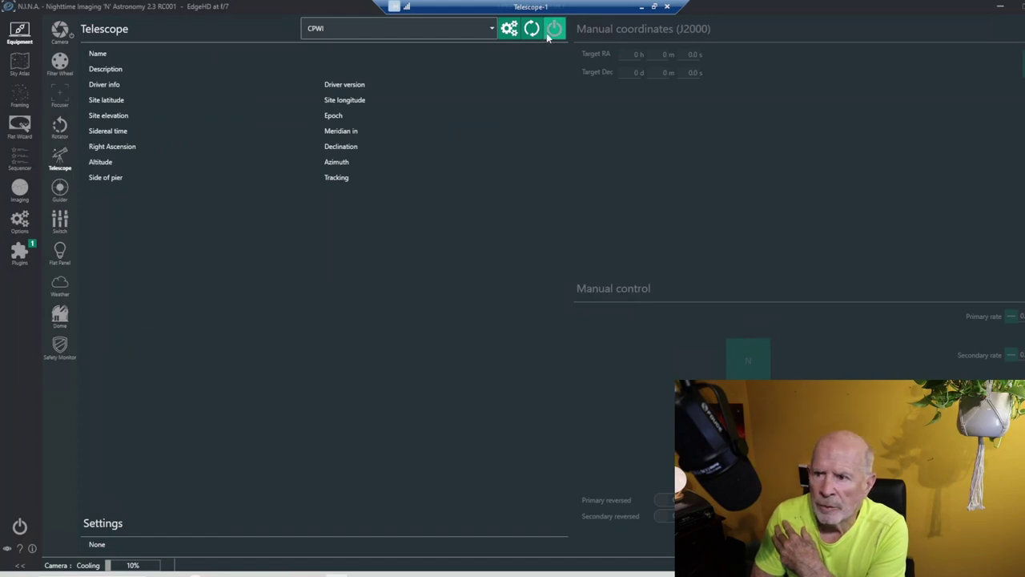
click(492, 29)
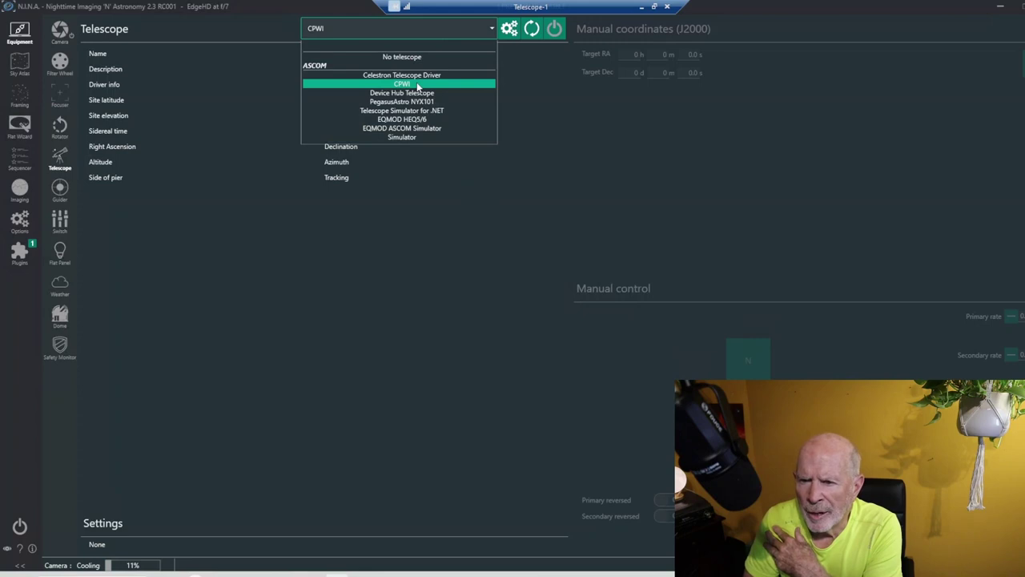
click(555, 29)
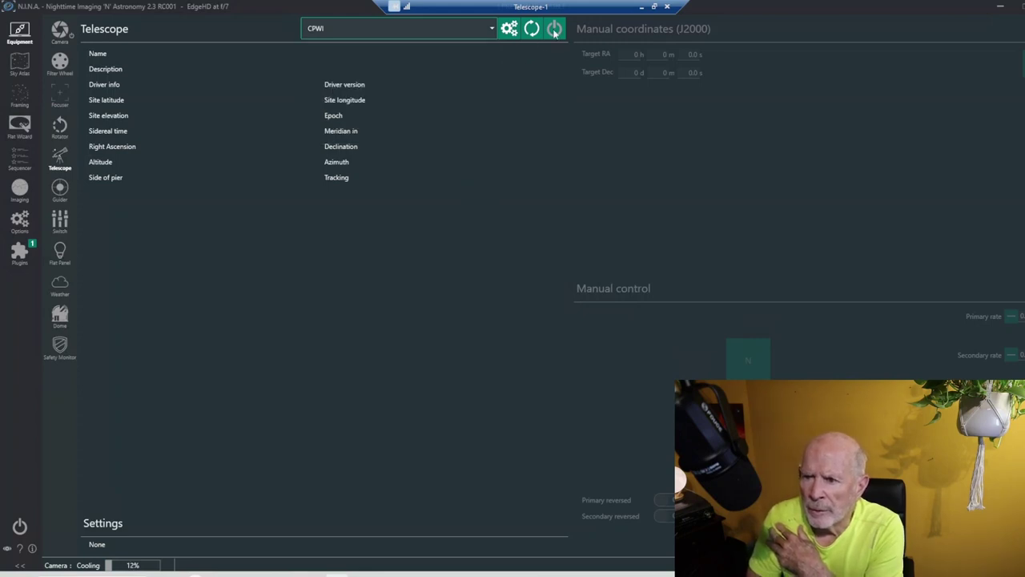
click(554, 29)
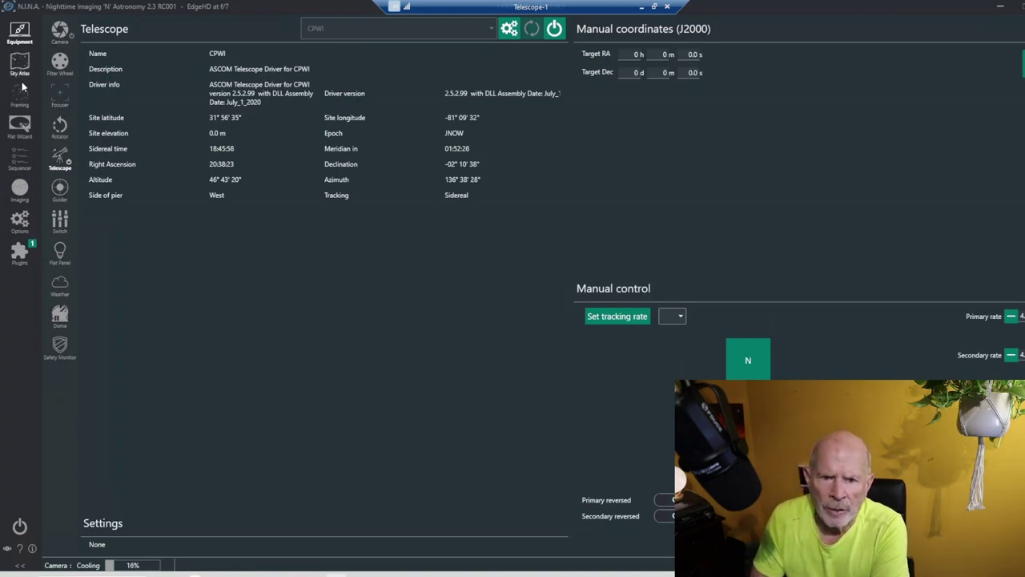
click(60, 95)
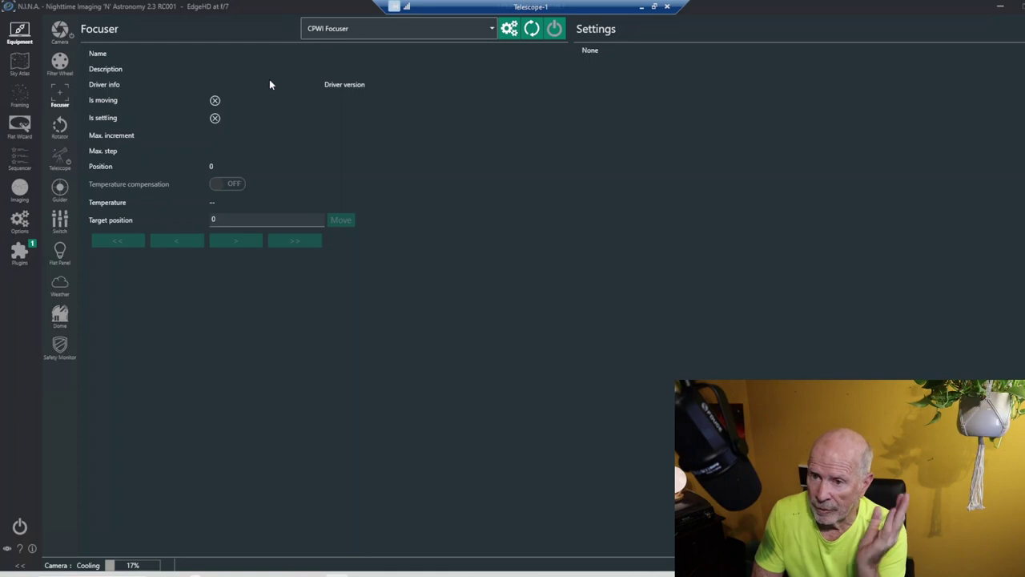
Connect the CPWI Focuser, showing position 29972 within 60000-step limits.
click(492, 32)
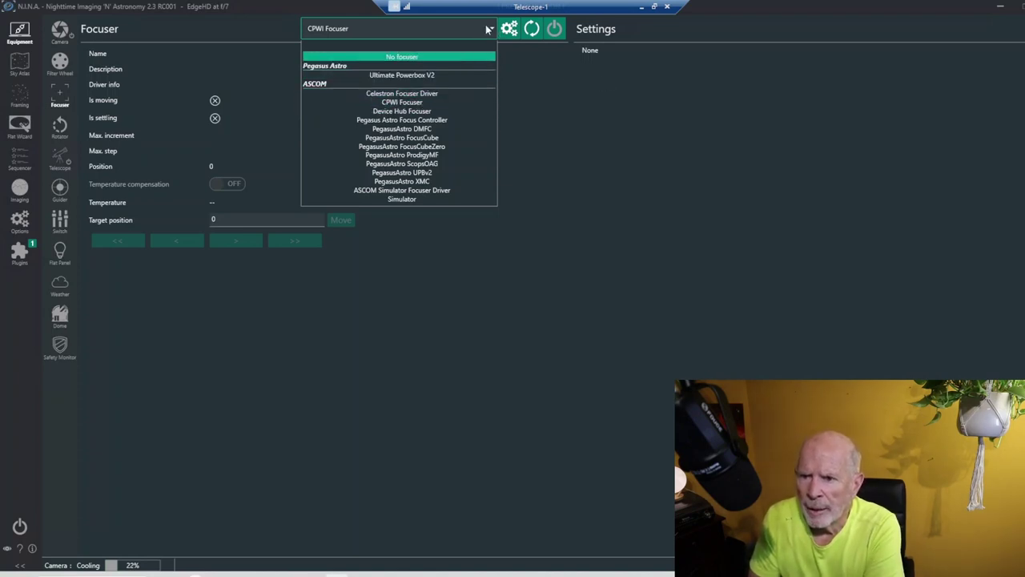
click(550, 35)
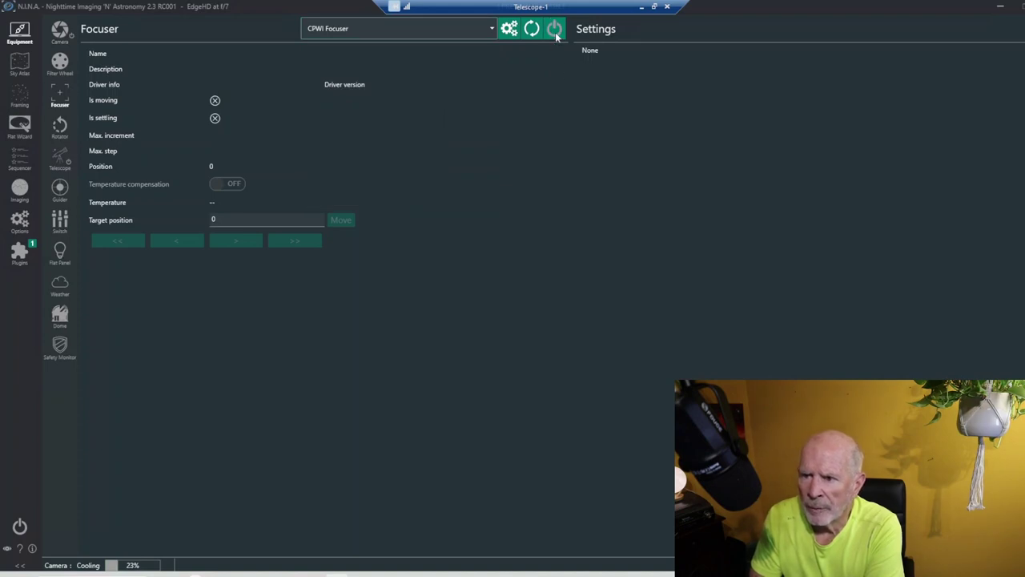
click(554, 31)
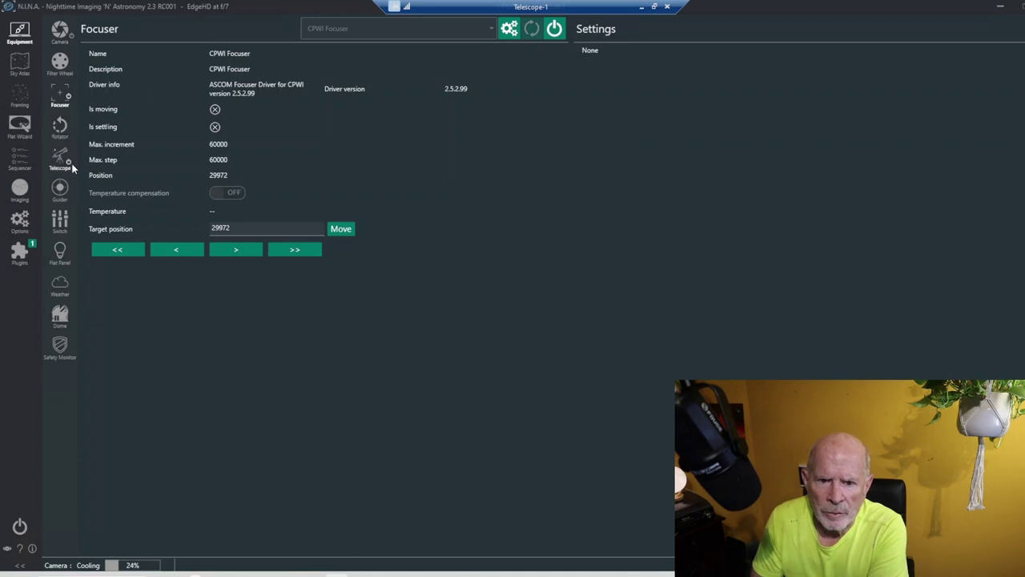
click(62, 190)
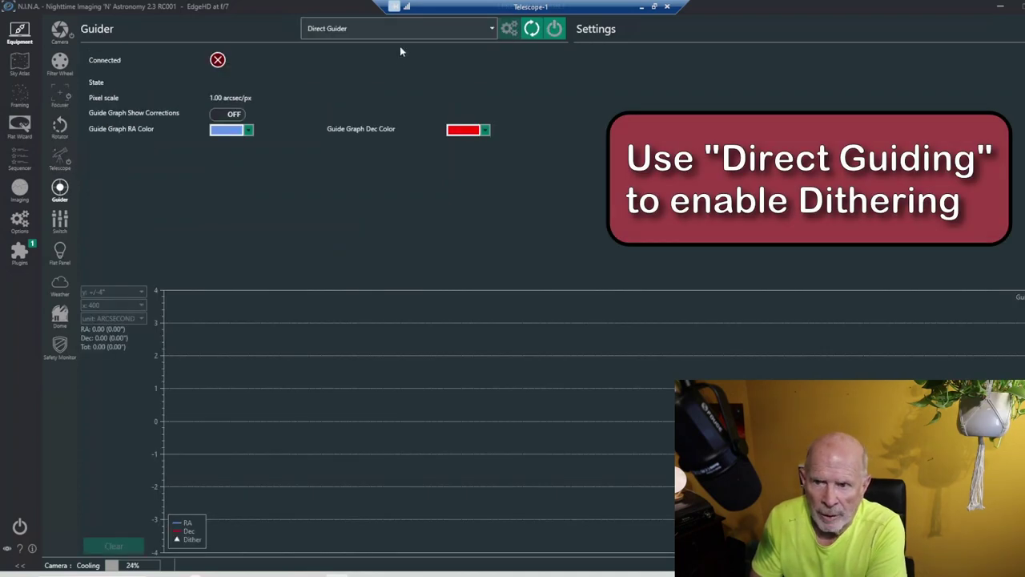
Connect the Direct Guider on N.I.N.A.'s Guider equipment page.
click(553, 30)
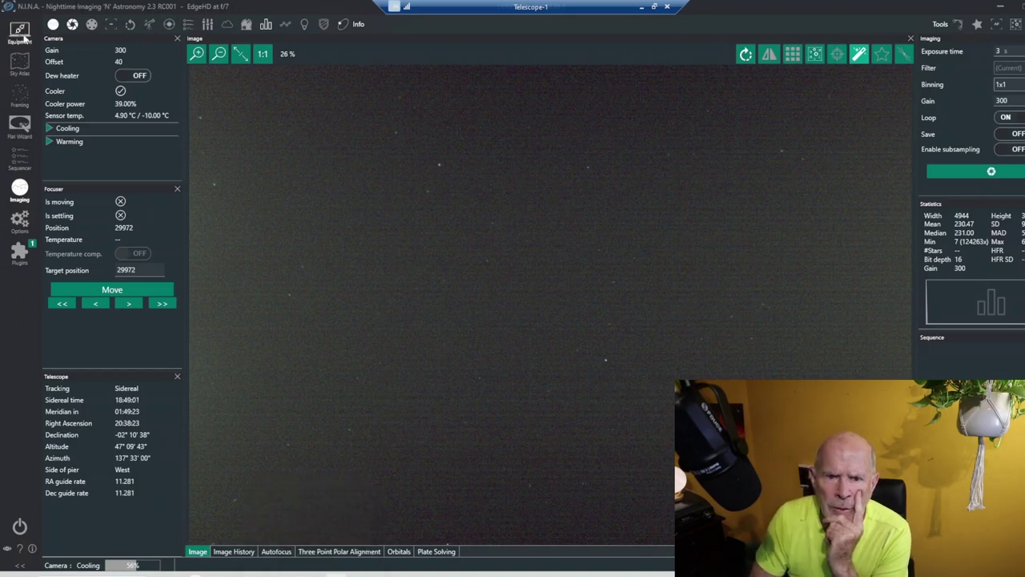
Find 'Helix Nebula' in the Sky Atlas and add it to the sequence with 60 frames.
click(19, 63)
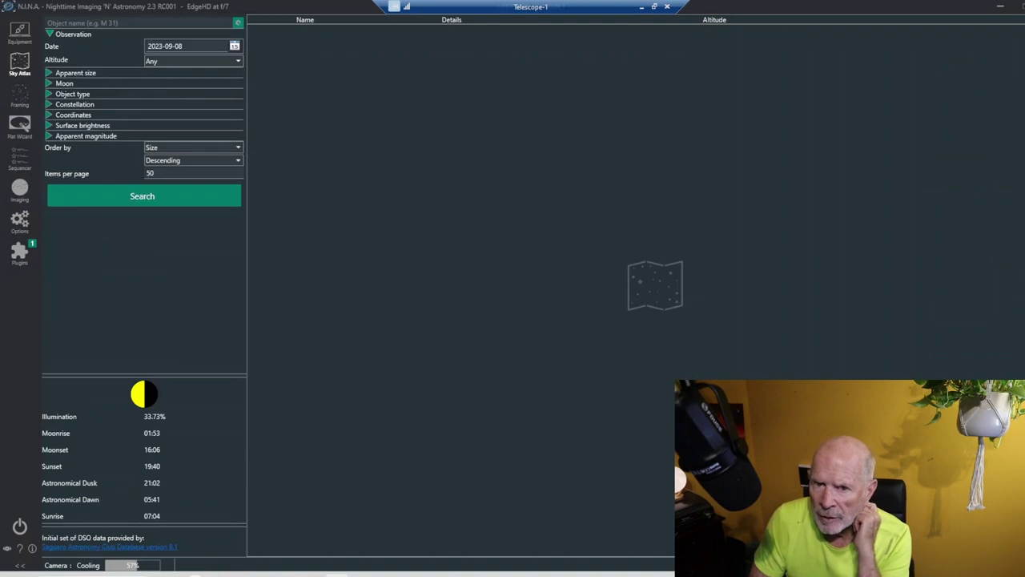
click(80, 22)
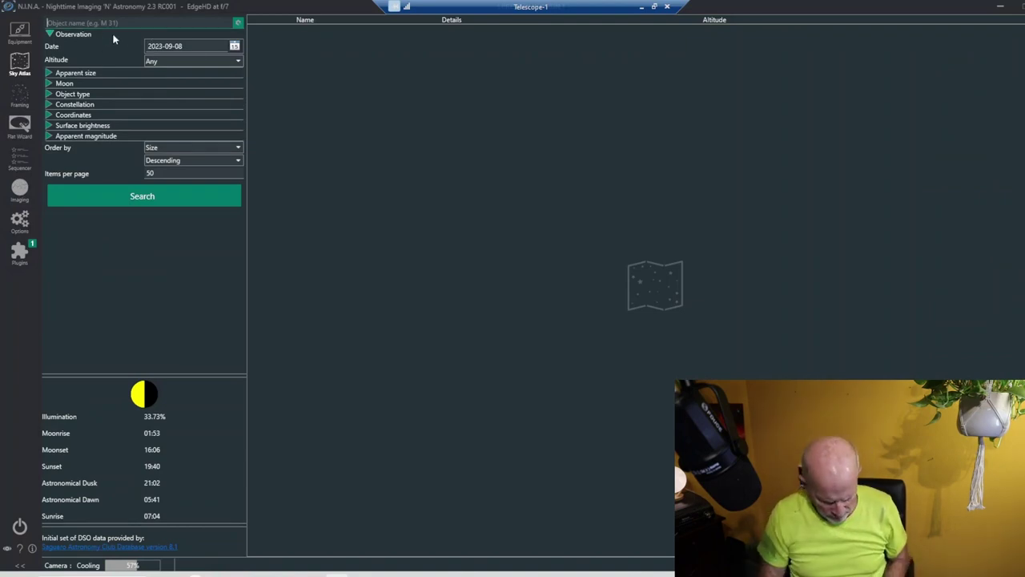
text(Helix Nebula)
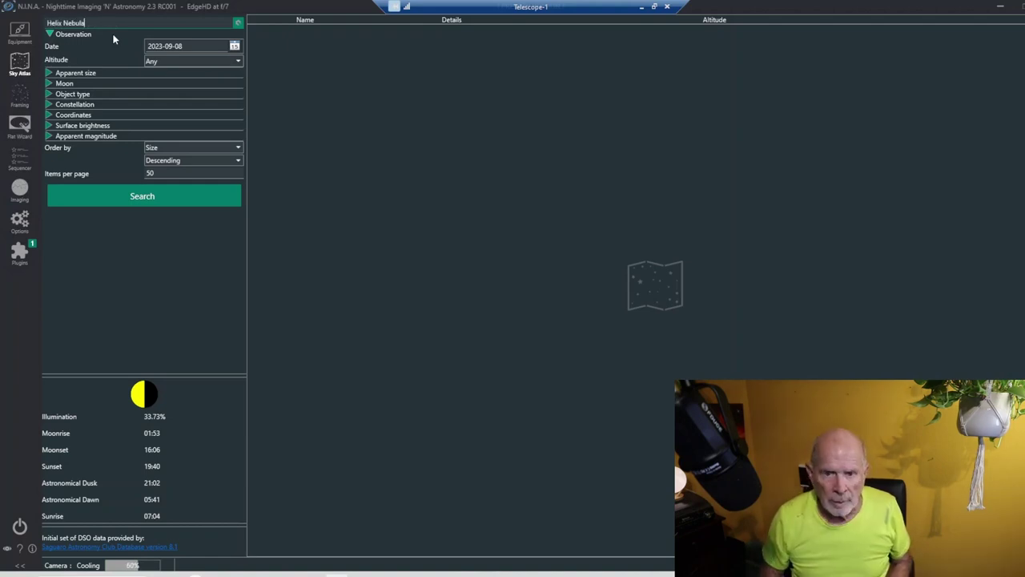
key(Return)
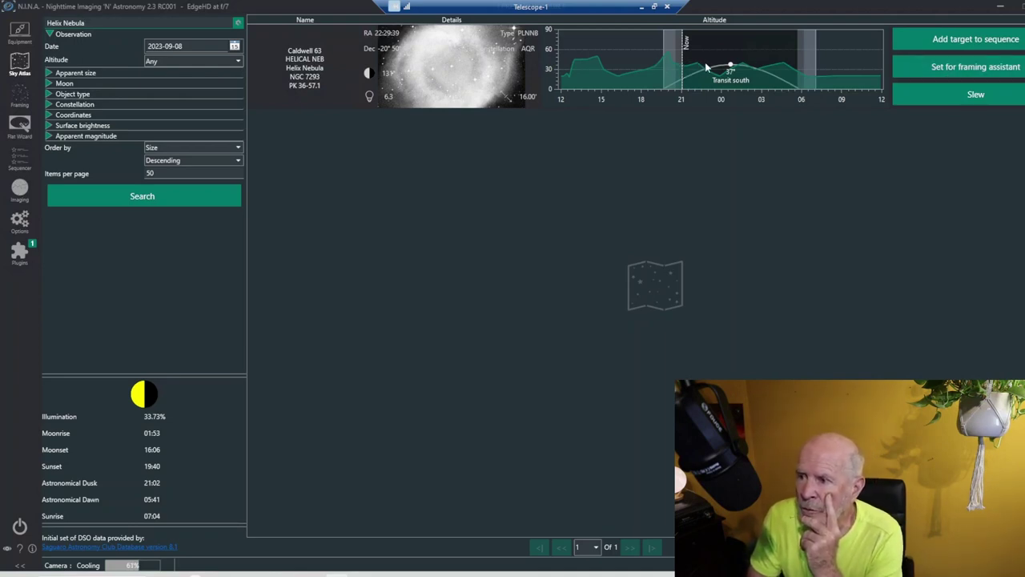
mouse_move(706, 73)
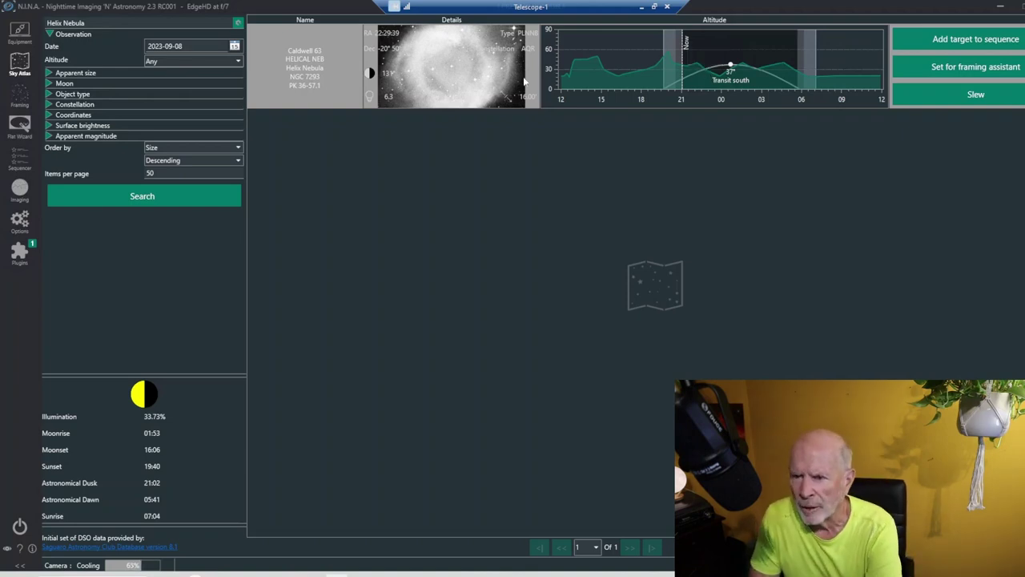
click(975, 39)
key(Return)
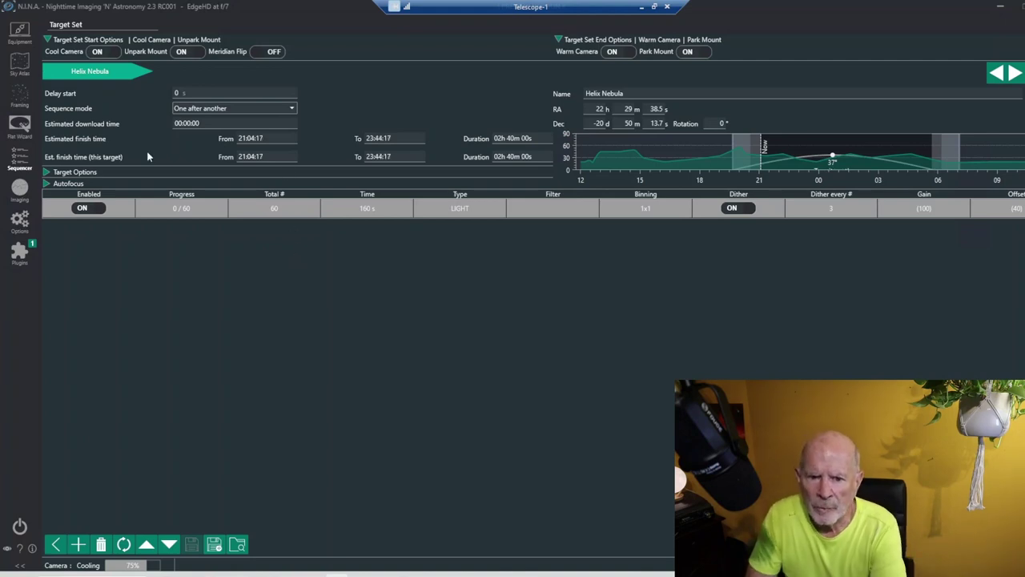
Expand the Helix Nebula target's options to review its slew, center and guiding settings.
click(48, 172)
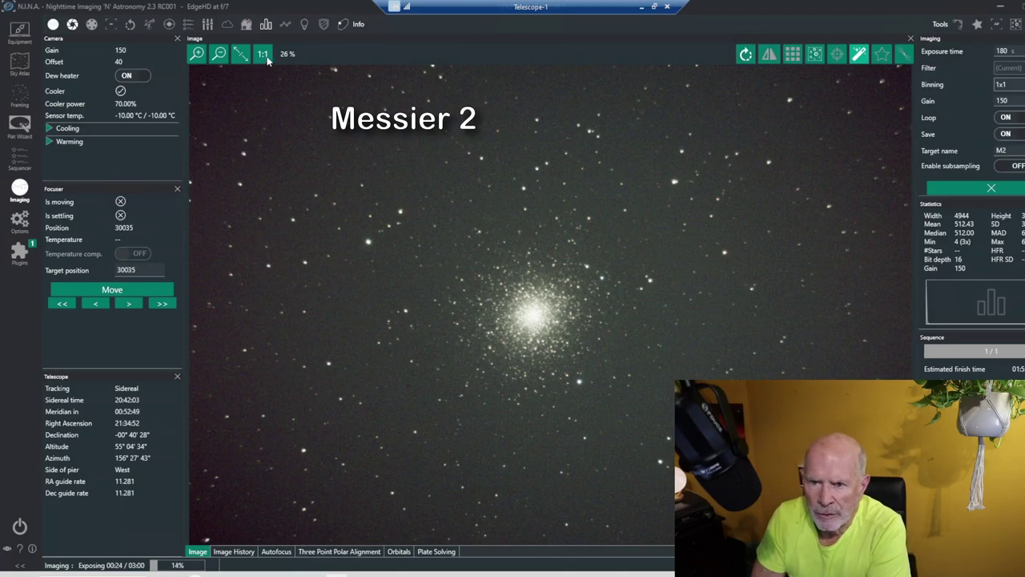
Zoom in four levels on the M2 star cluster image.
click(198, 54)
click(197, 54)
click(197, 54)
click(198, 54)
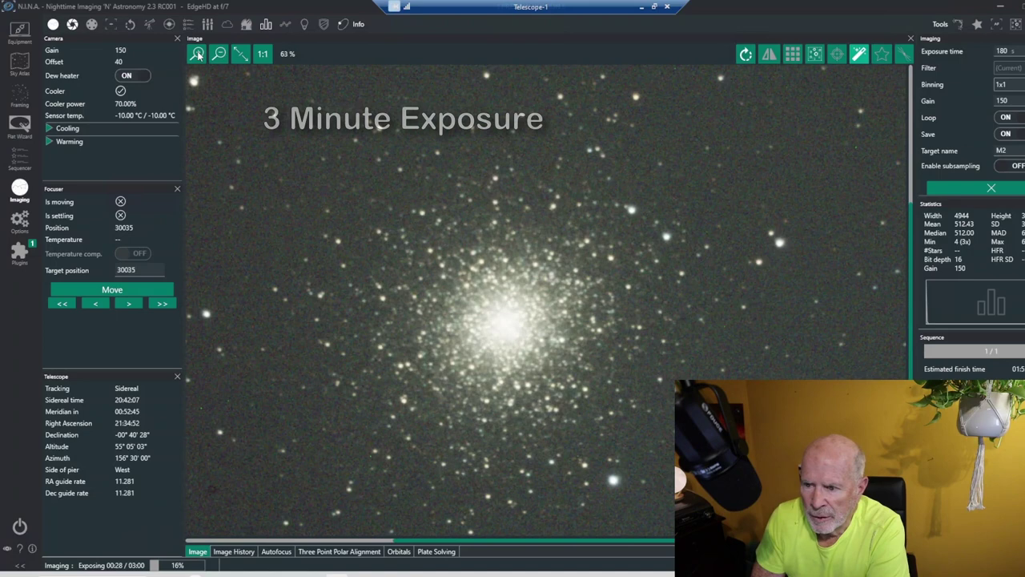
click(198, 53)
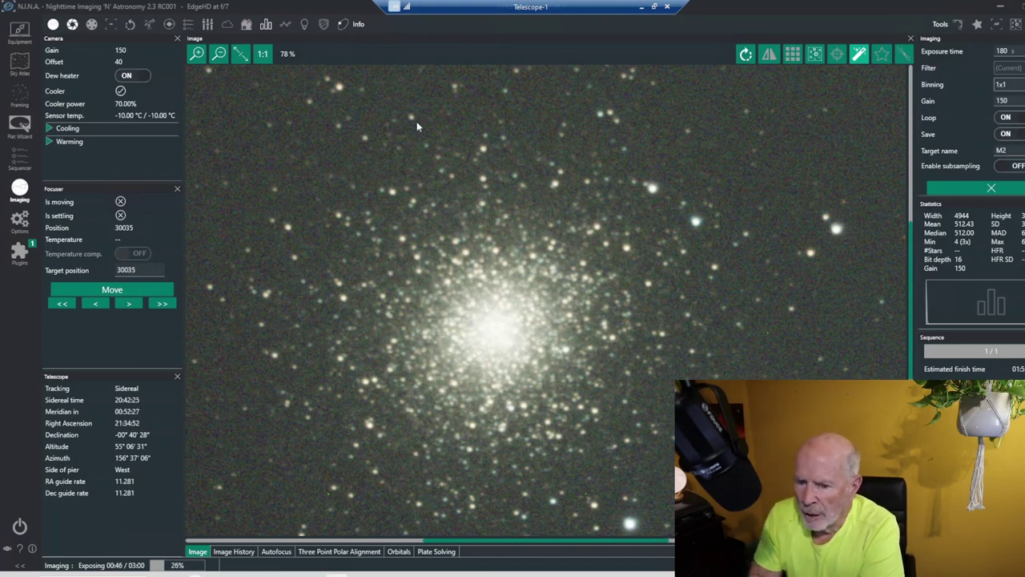
Cancel the 3-minute M2 exposure, zoom the image out, and minimize N.I.N.A.
click(970, 186)
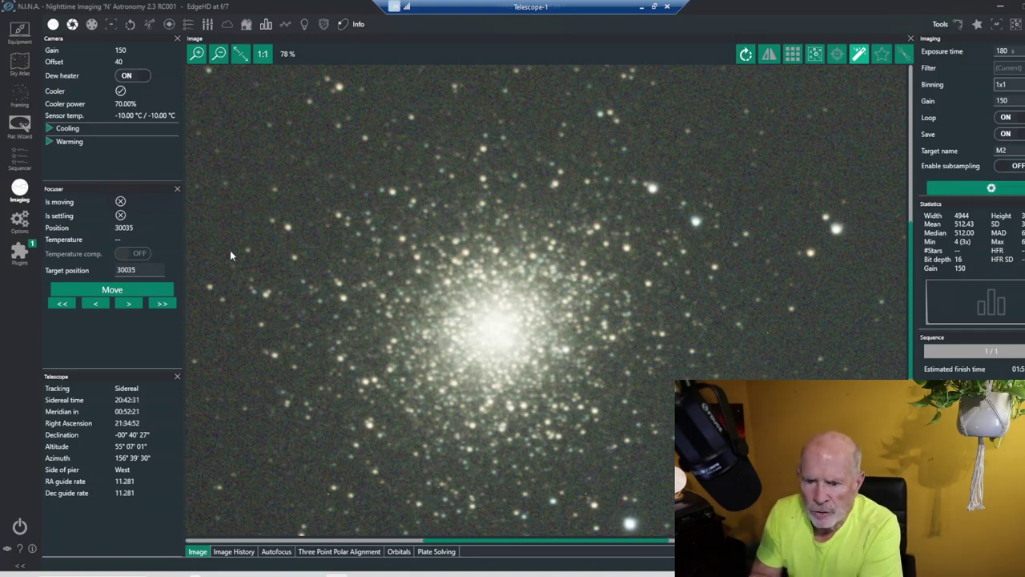
click(220, 54)
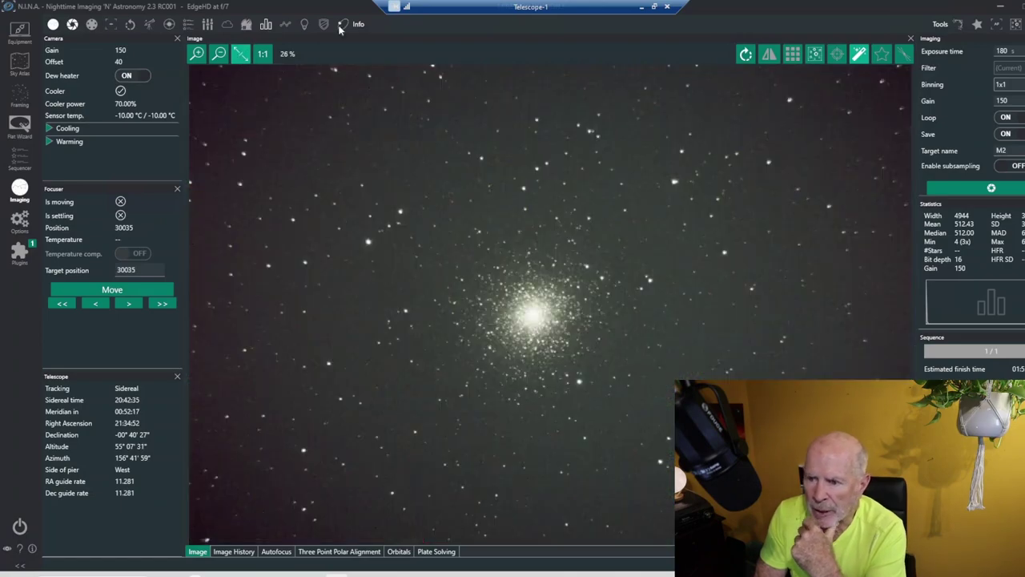
click(1000, 5)
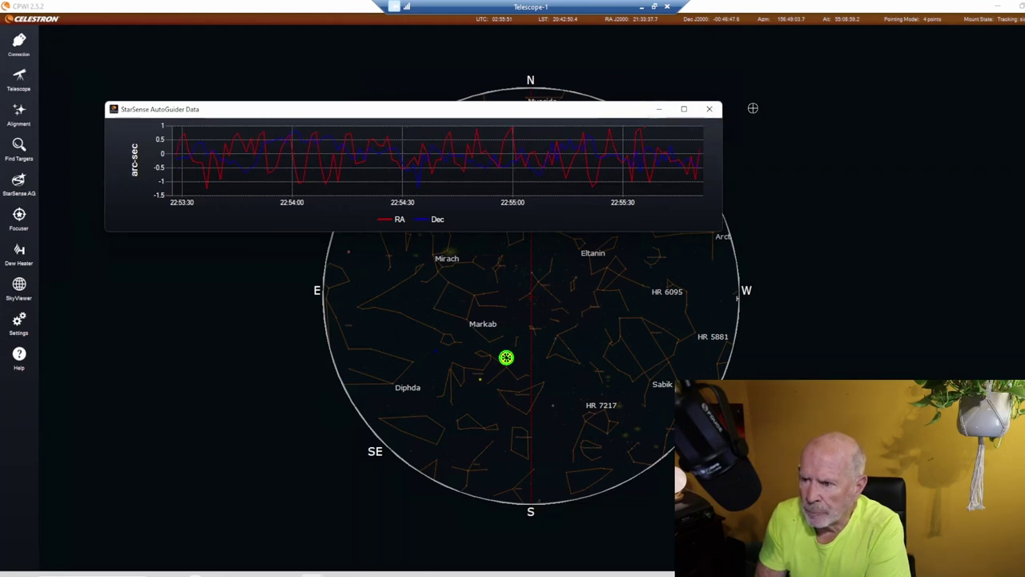
Close the StarSense AutoGuider graph and open Find Targets from the Local Database.
click(18, 323)
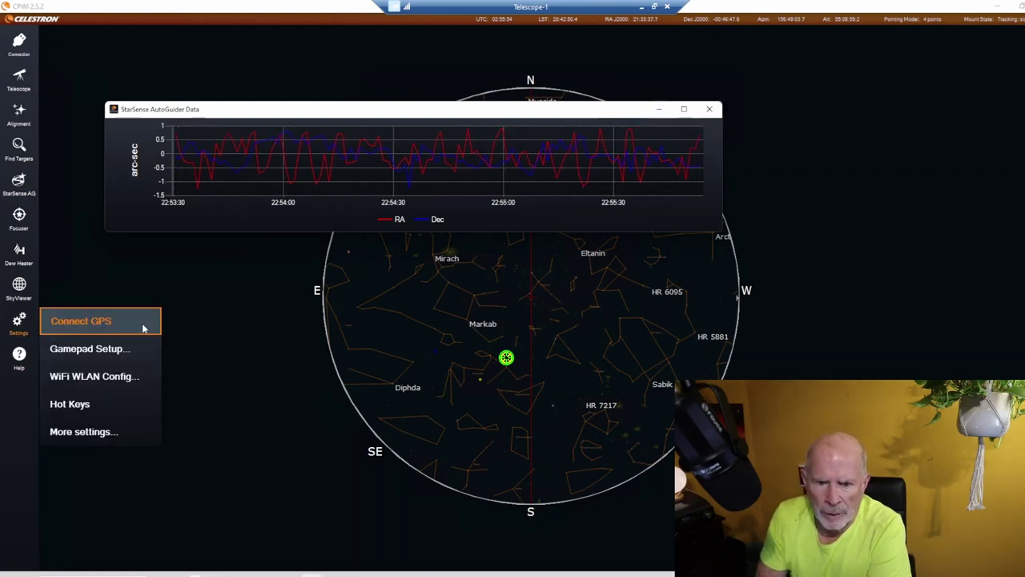
click(231, 325)
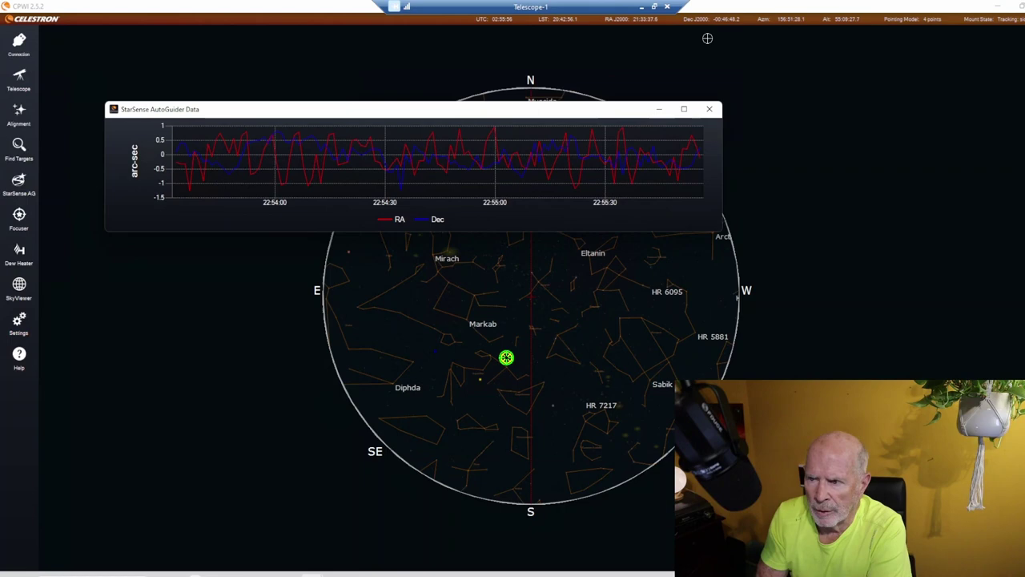
click(709, 108)
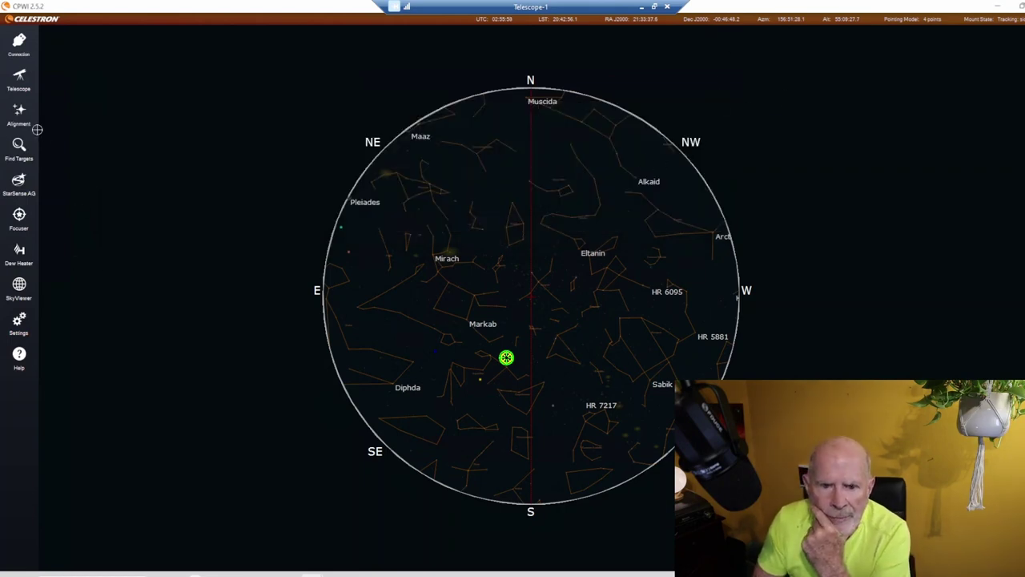
click(18, 147)
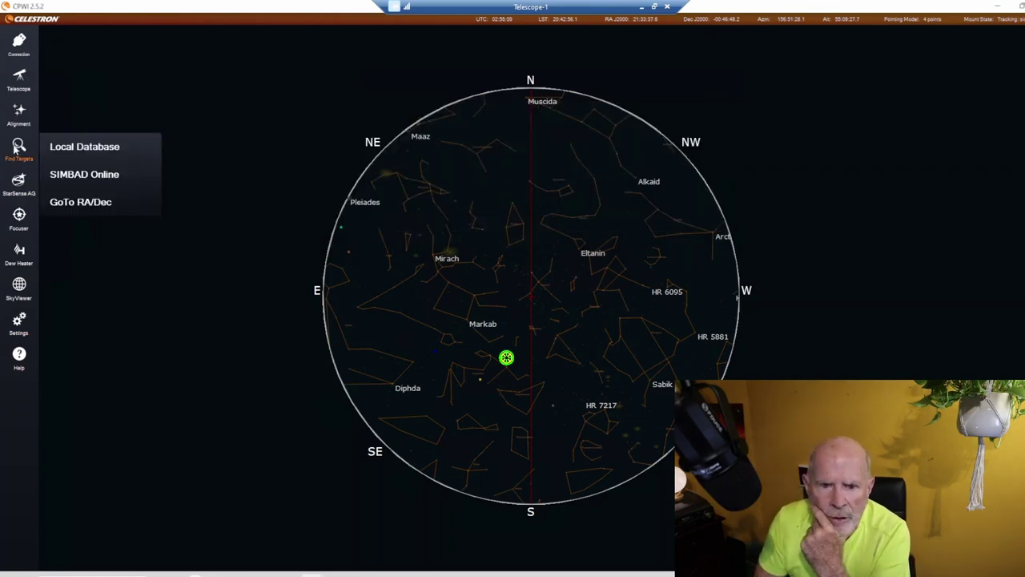
click(79, 151)
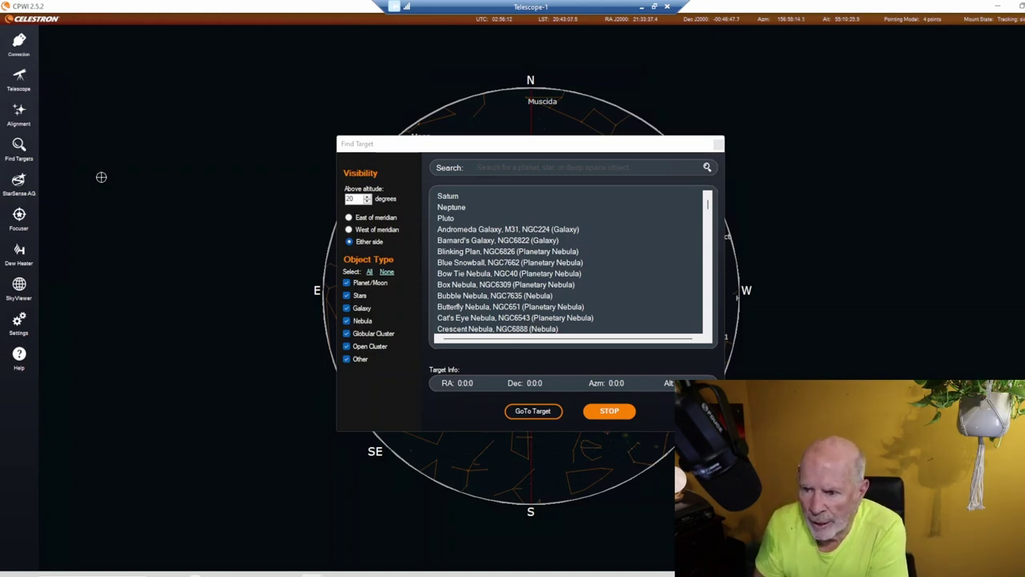
Select the Helix Nebula (NGC7293) in Find Target and slew the mount to it.
click(478, 149)
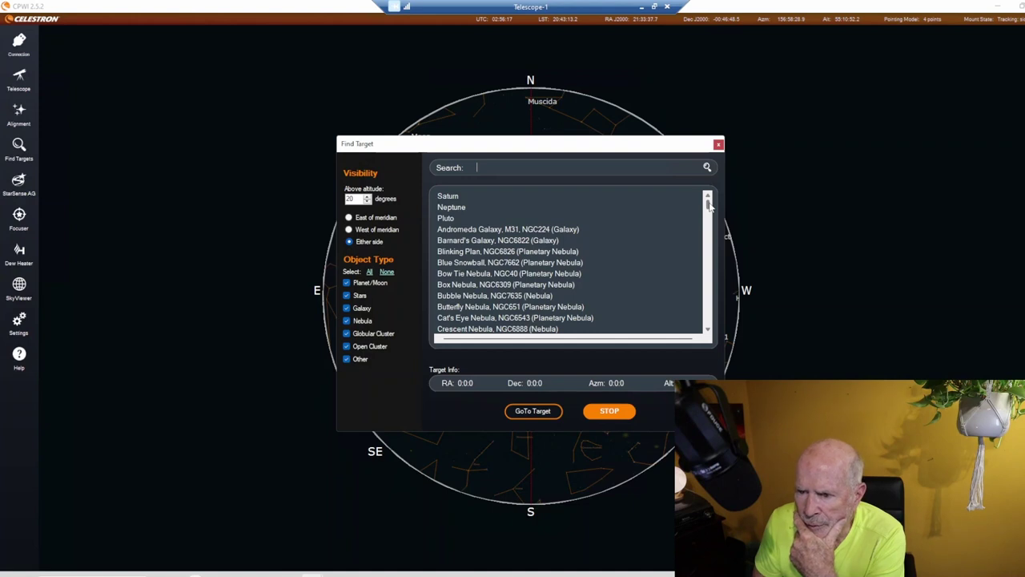
click(710, 248)
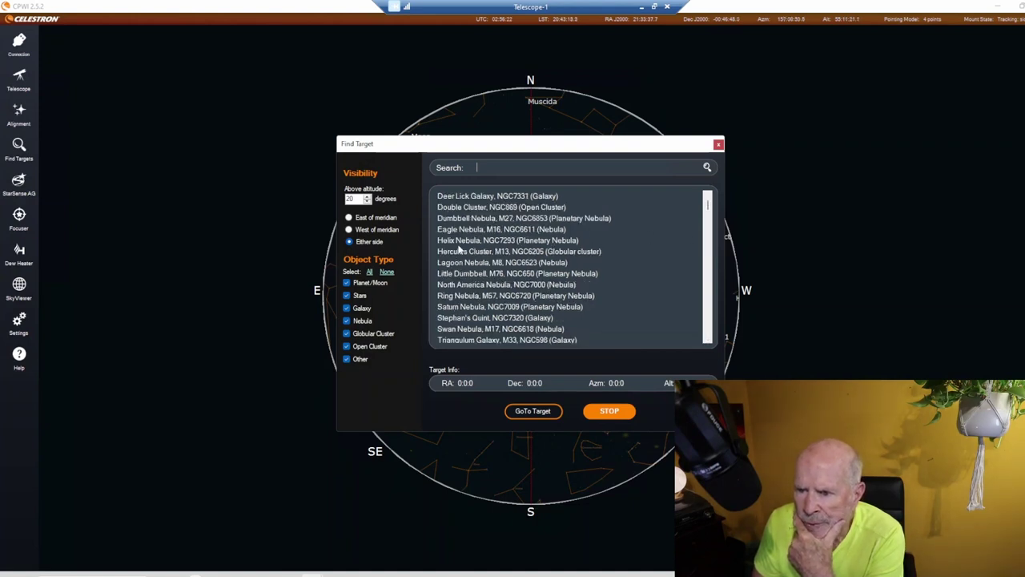
click(459, 243)
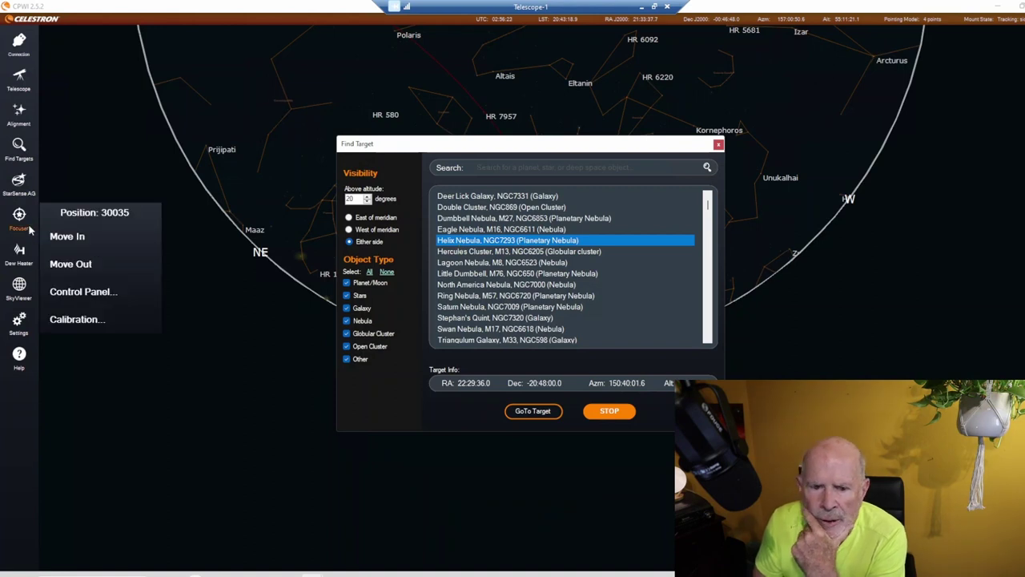
Show the whole sky on the chart and drag the Find Target window aside.
mouse_move(32, 292)
click(19, 287)
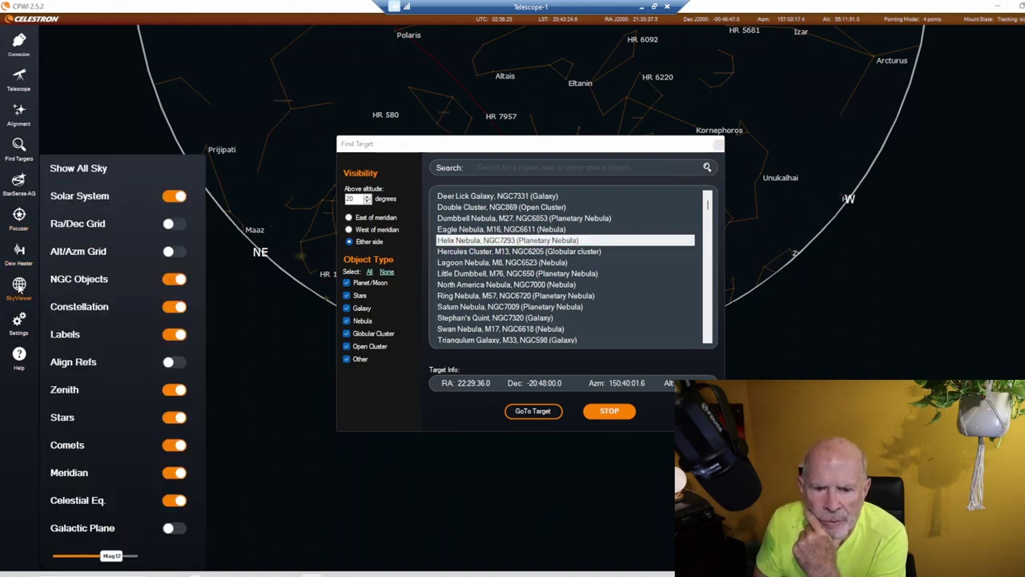
click(74, 180)
drag(523, 141, 865, 242)
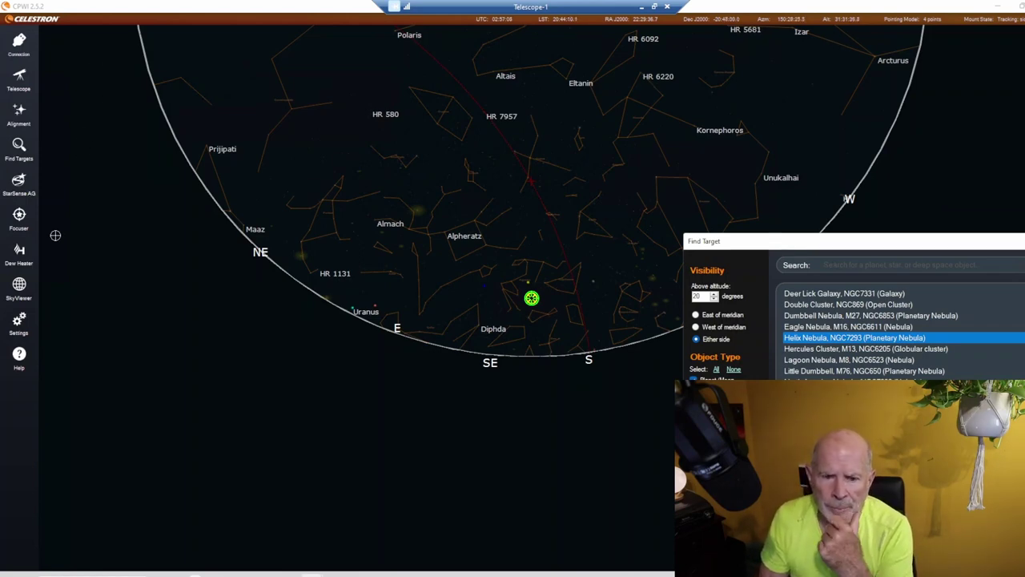
click(28, 329)
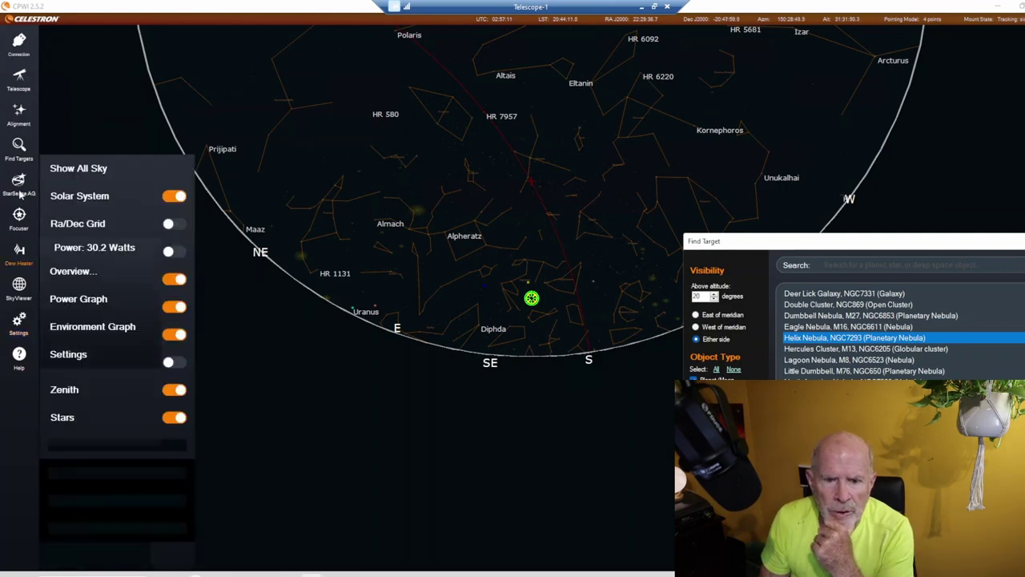
mouse_move(22, 164)
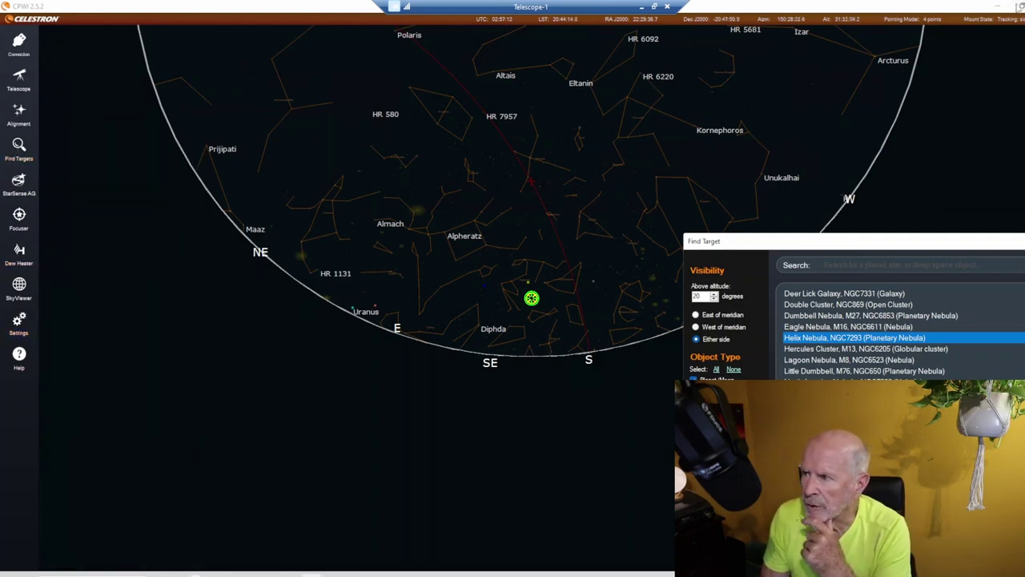
Back in N.I.N.A., change the exposure from 180 s to 10 s and loop a test frame, then stop it.
click(998, 8)
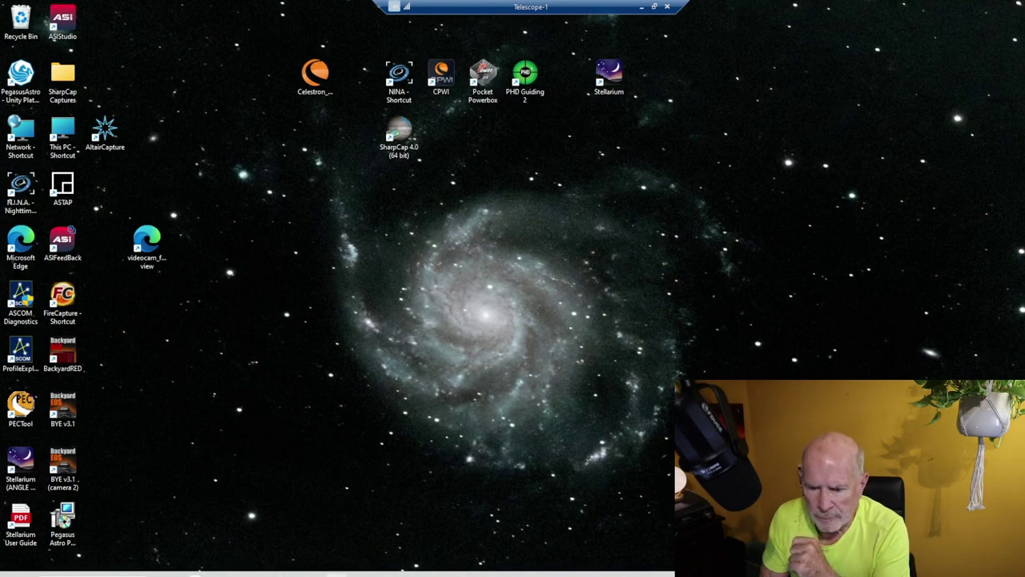
click(336, 574)
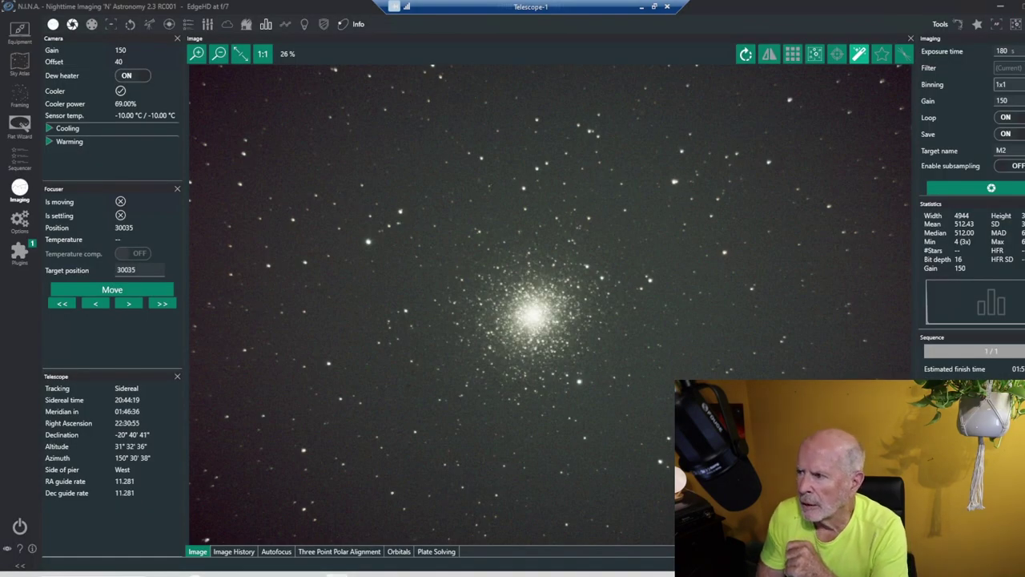
double_click(1012, 53)
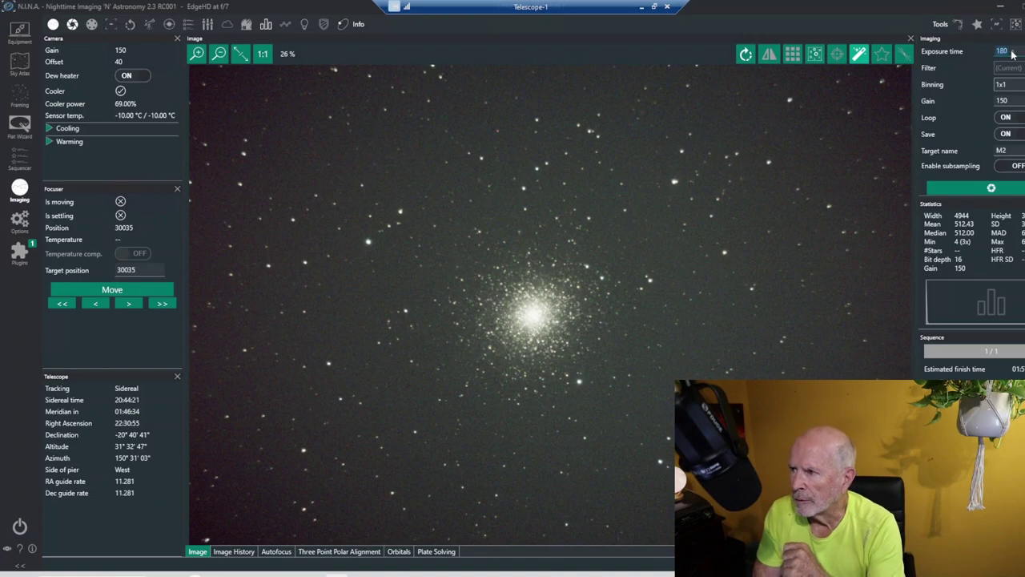
key(BackSpace)
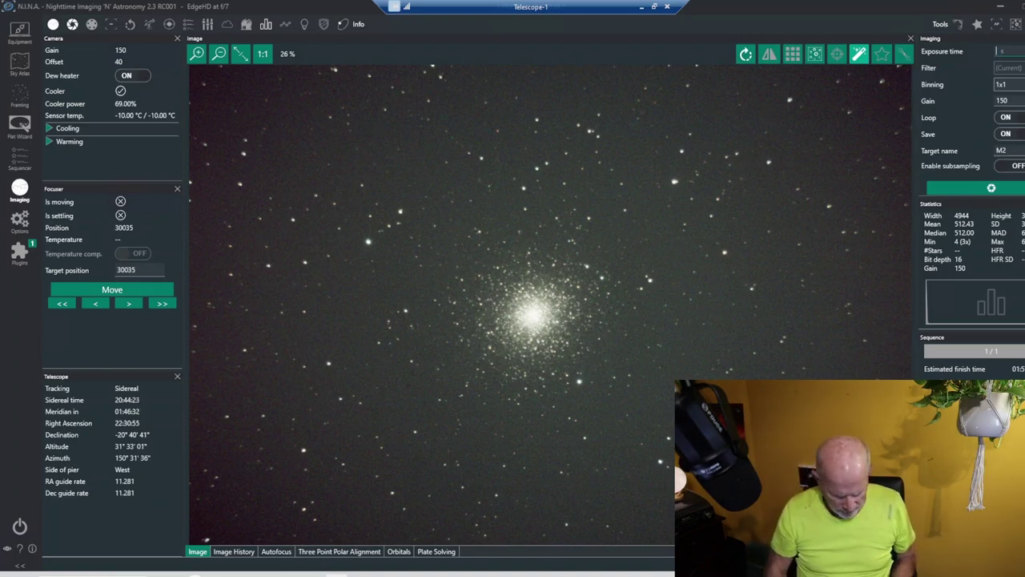
text(10)
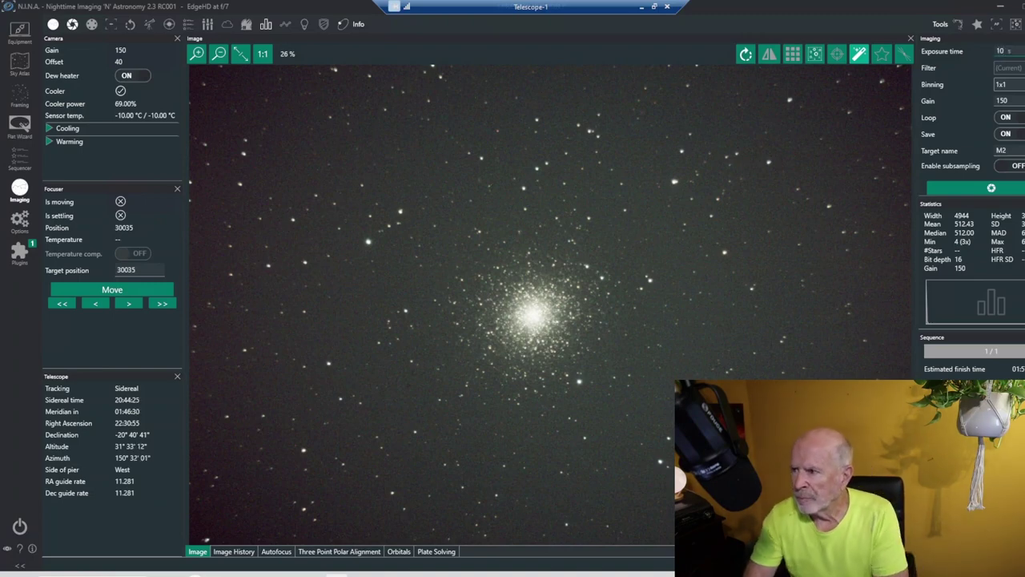
click(999, 190)
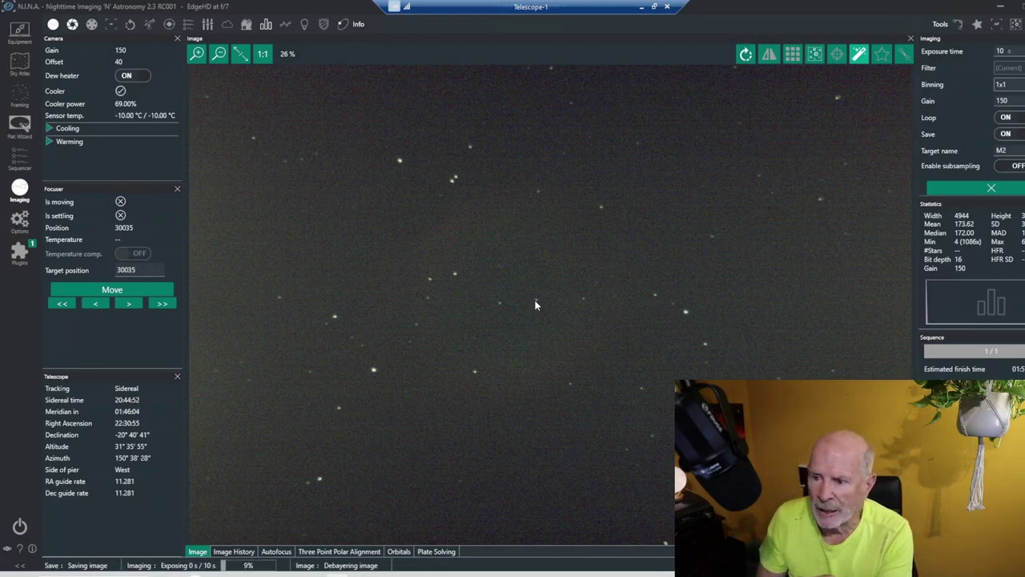
click(992, 189)
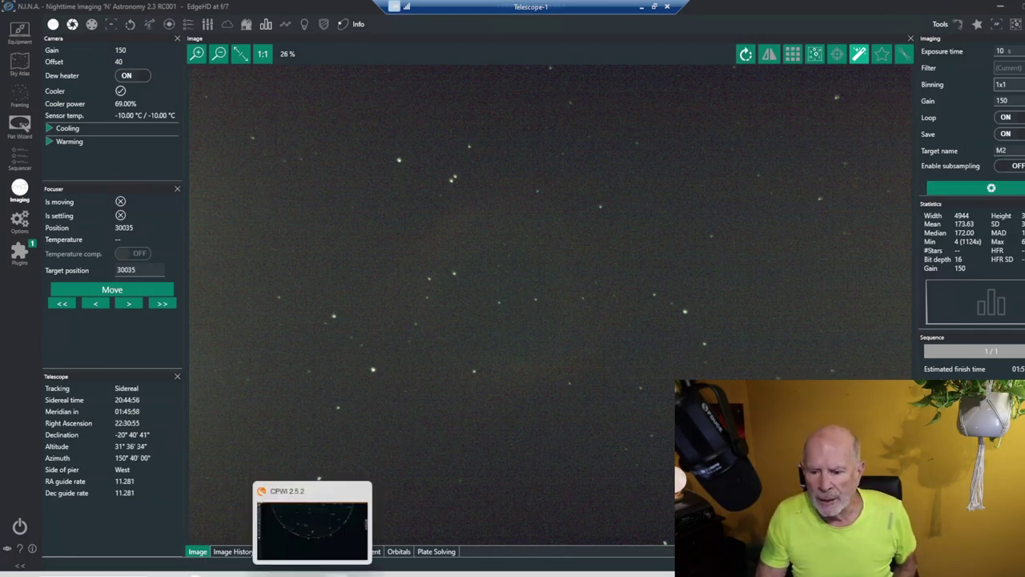
click(337, 574)
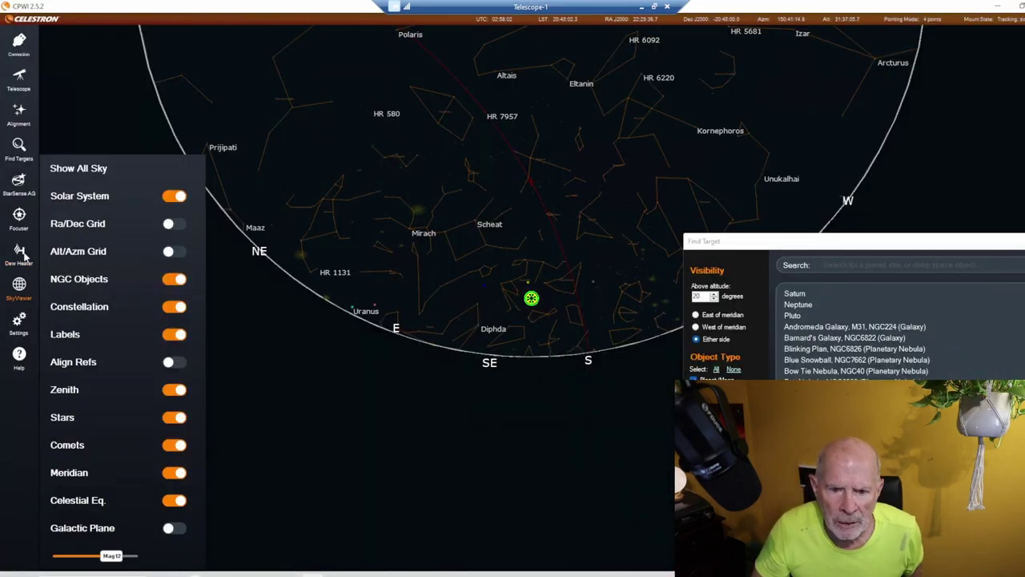
mouse_move(19, 261)
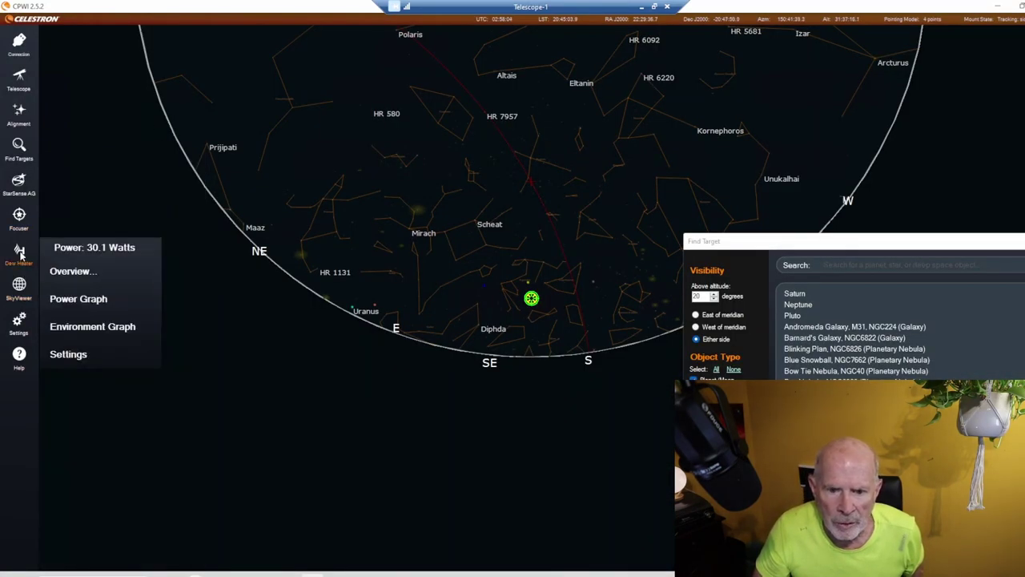
mouse_move(19, 214)
mouse_move(19, 184)
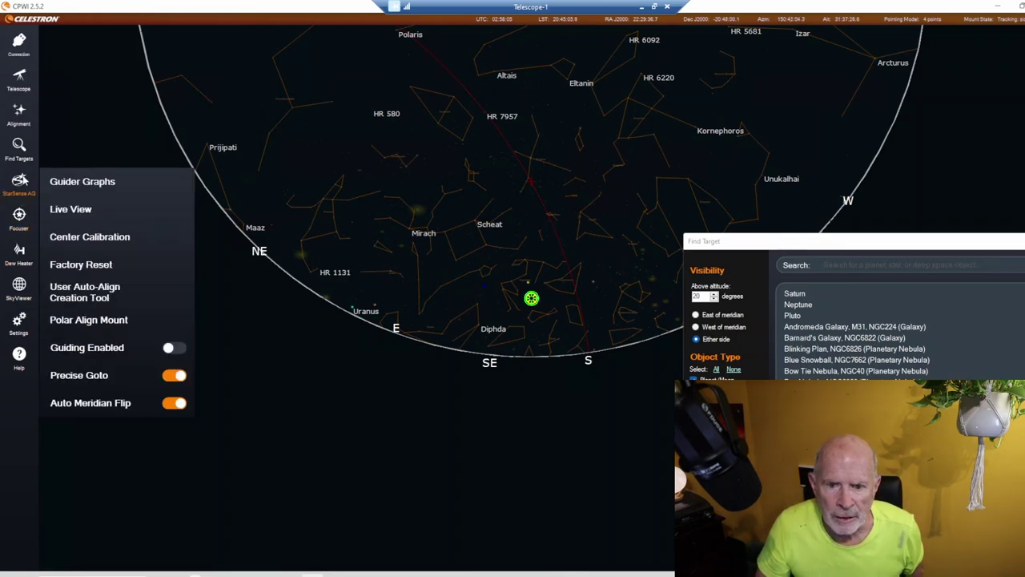
click(174, 375)
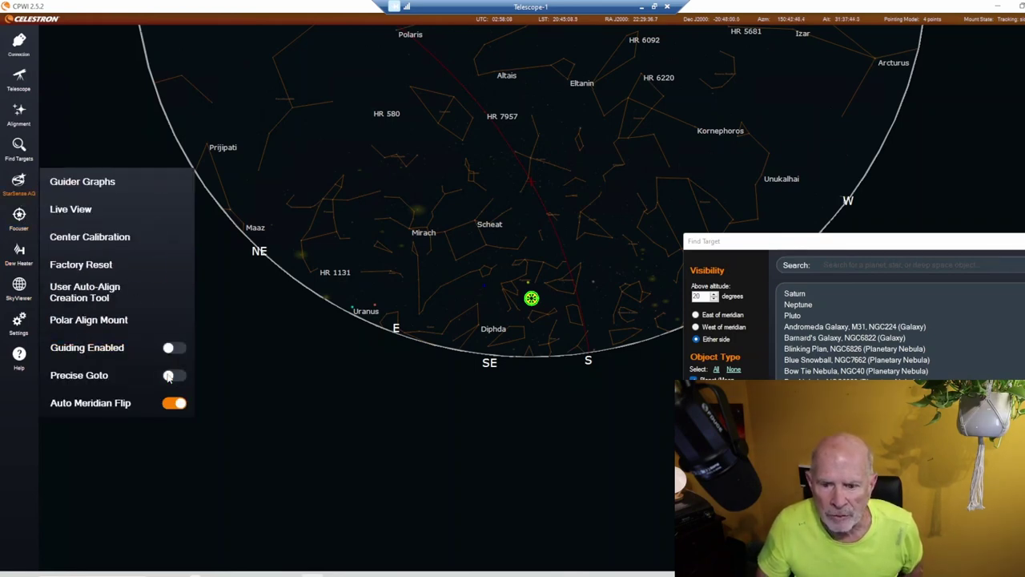
click(998, 7)
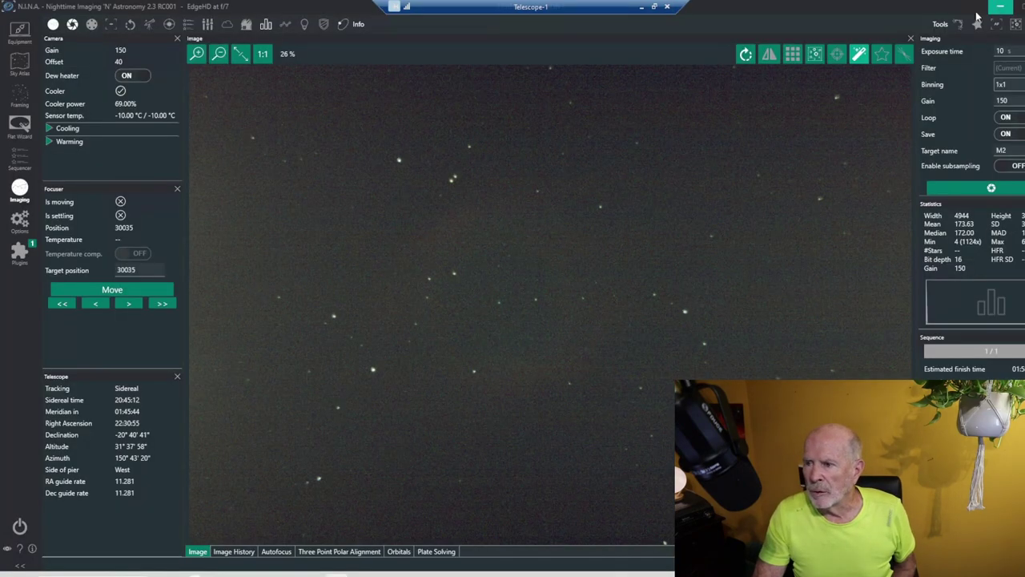
On the Helix Nebula target, turn Center target on and autofocus on start and after HFR increase off.
click(19, 158)
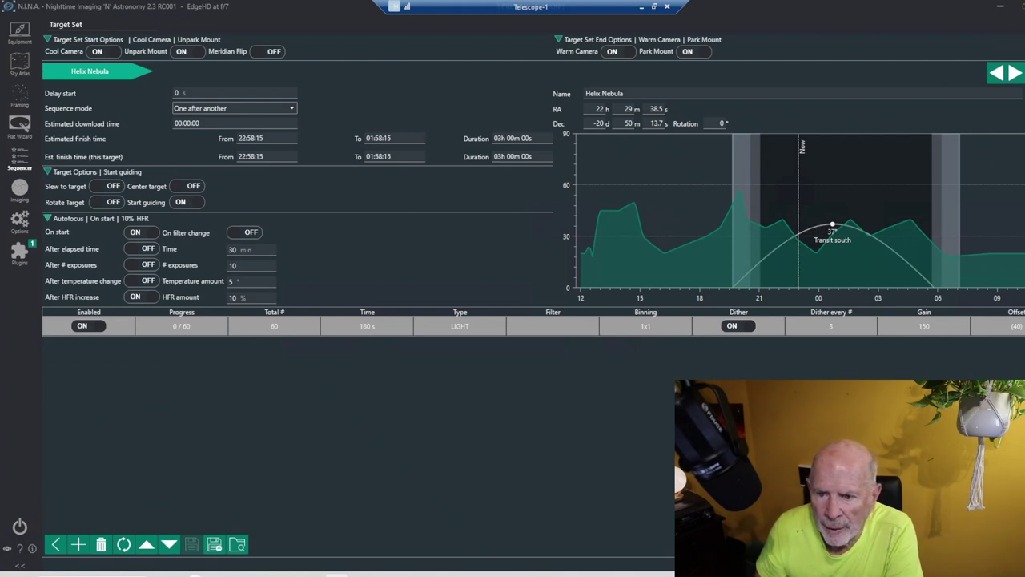
click(193, 186)
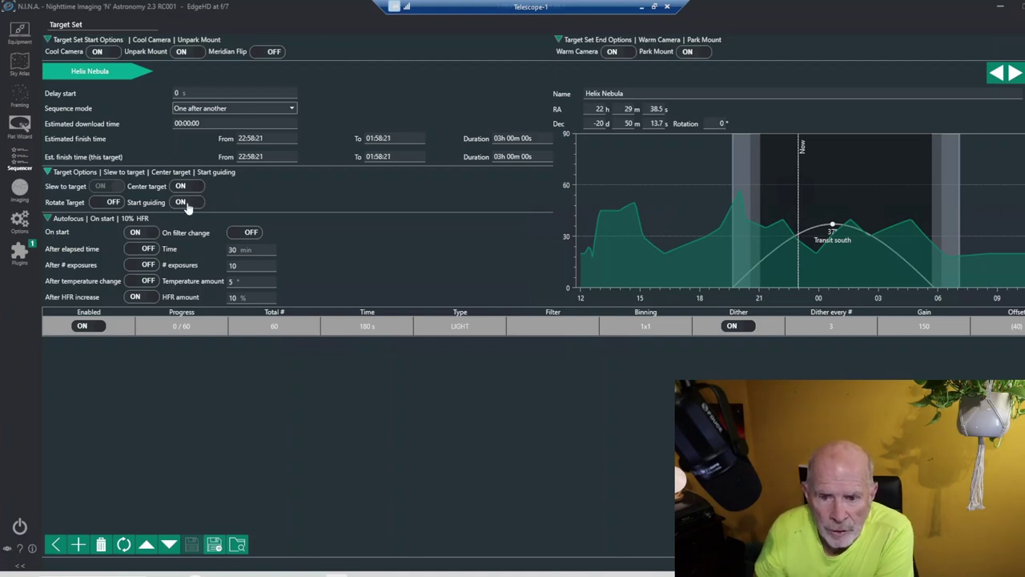
click(145, 235)
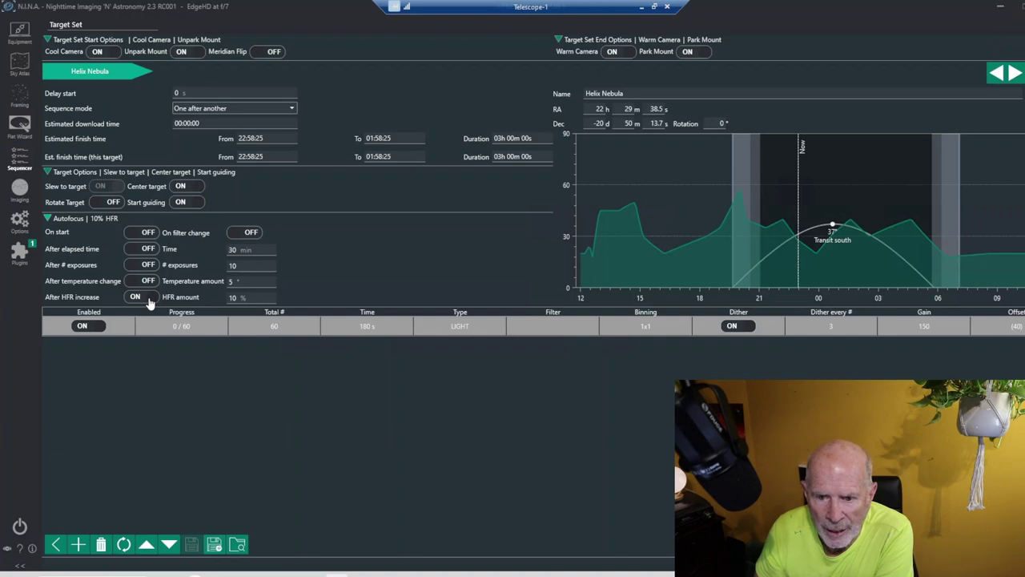
click(148, 299)
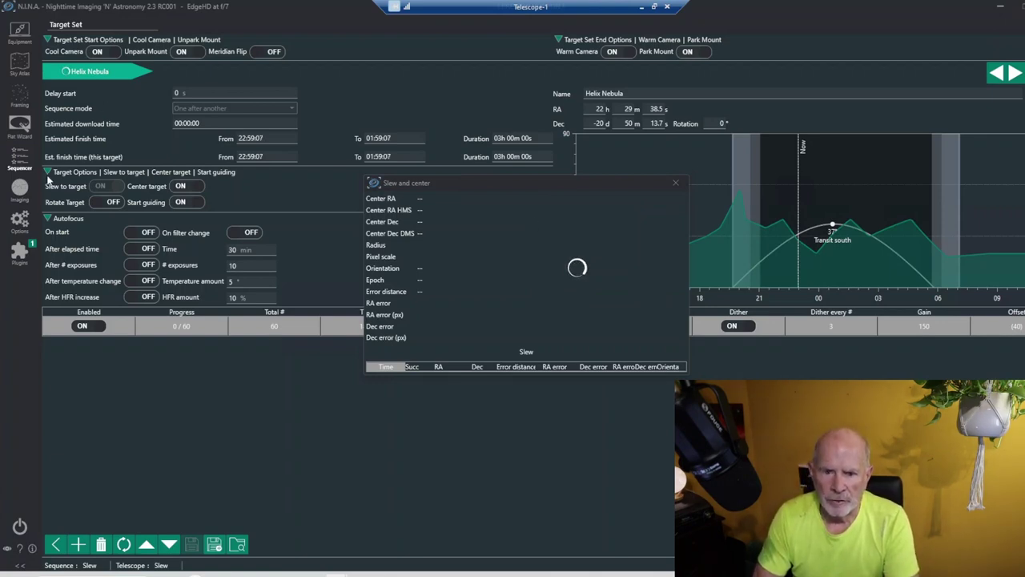
Show the Imaging view and drag the Slew and center window to the lower right.
click(17, 191)
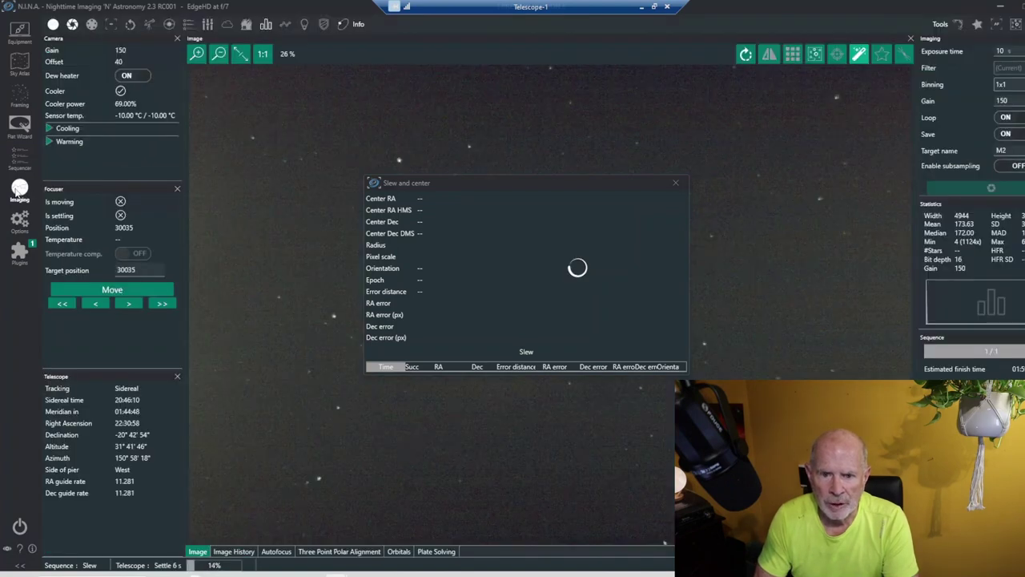
drag(458, 184, 813, 300)
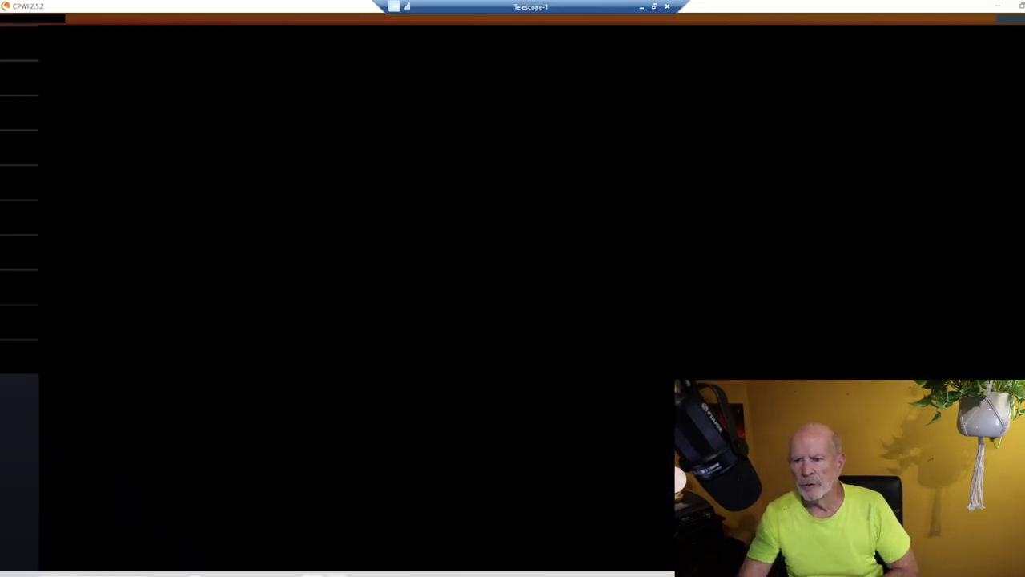
Bring CPWI to the front and close its Find Target window.
mouse_move(336, 573)
click(272, 572)
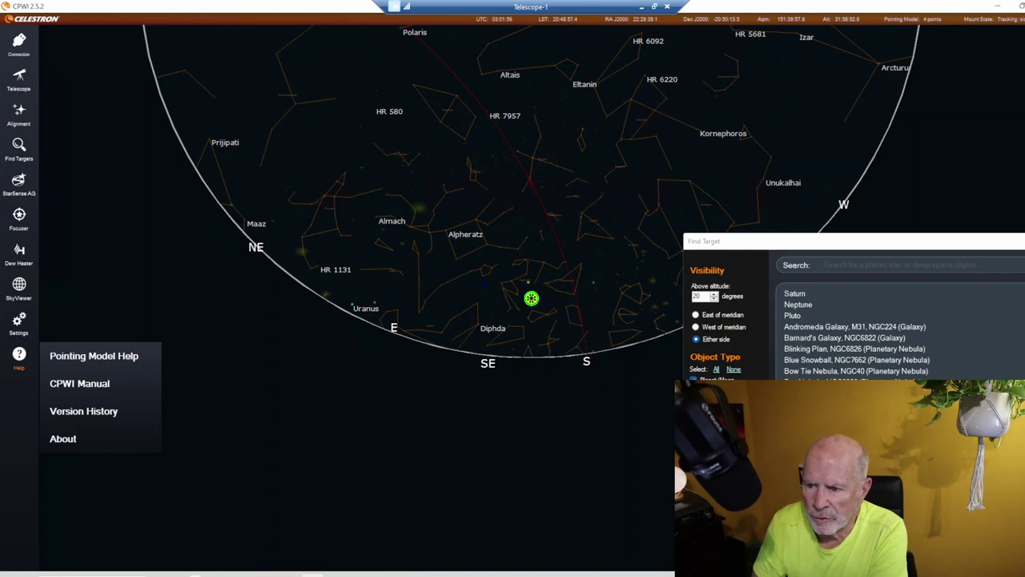
click(207, 286)
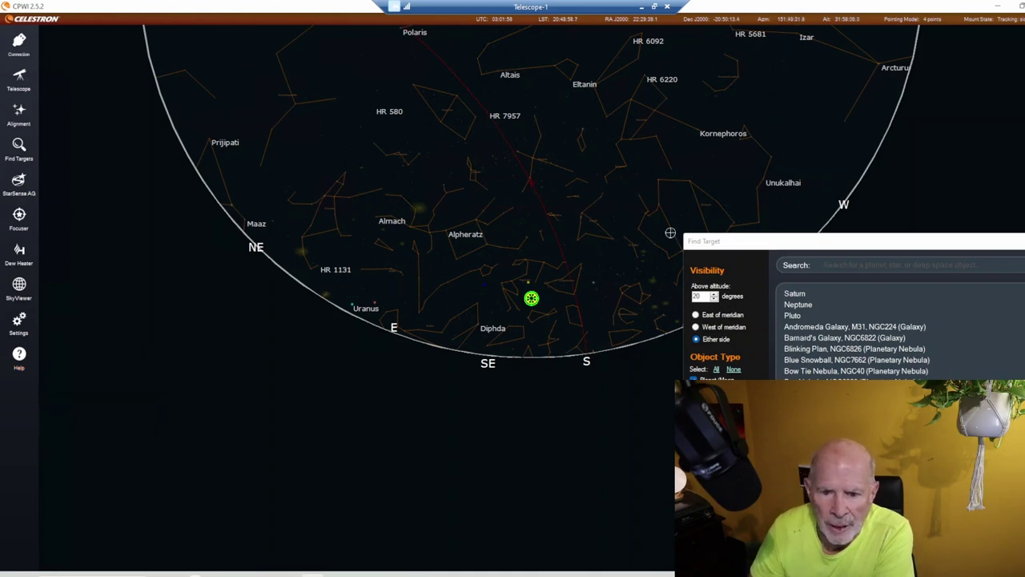
drag(945, 242, 814, 247)
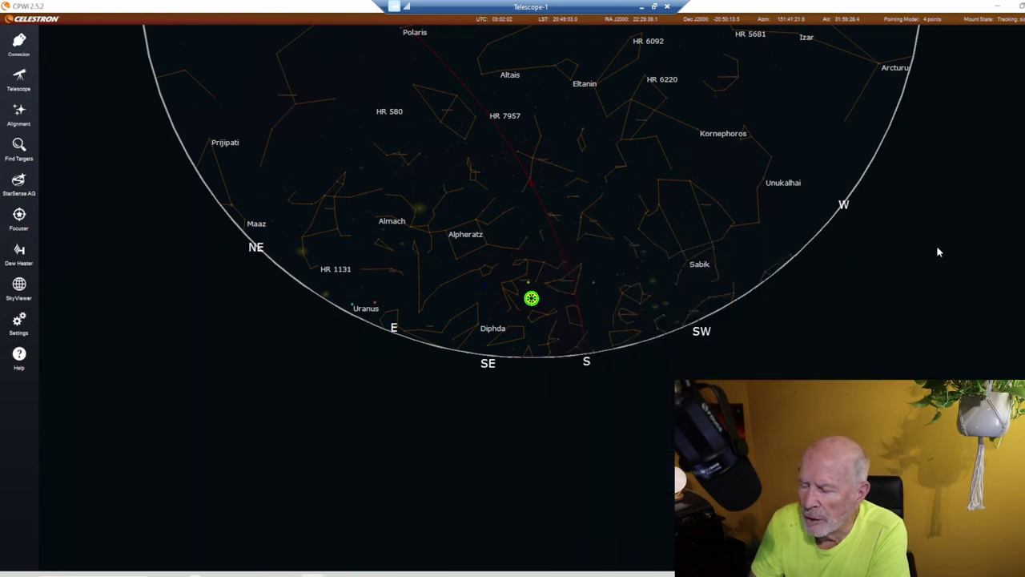
click(935, 246)
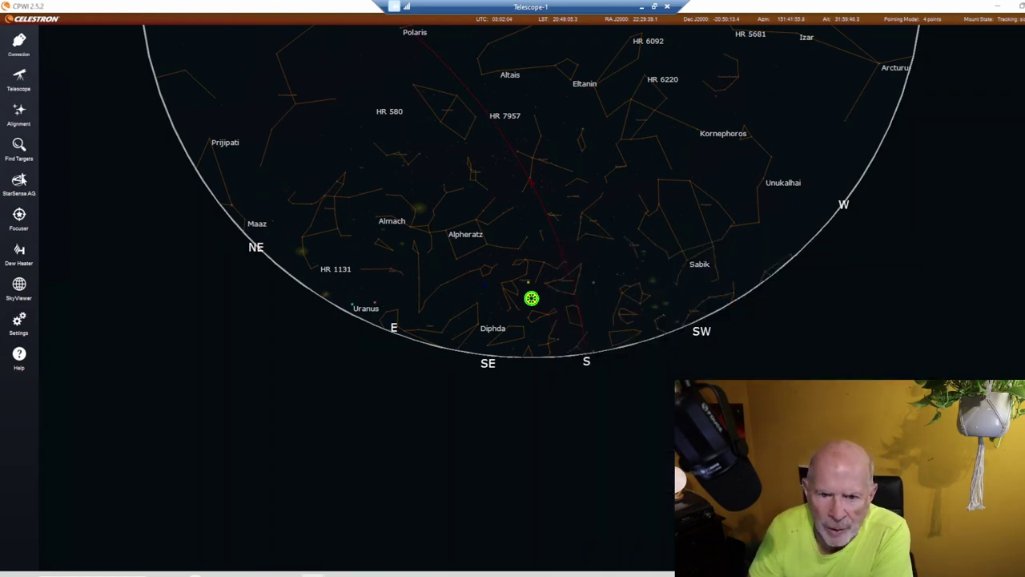
Turn on Guiding Enabled in the StarSense AG options.
click(20, 181)
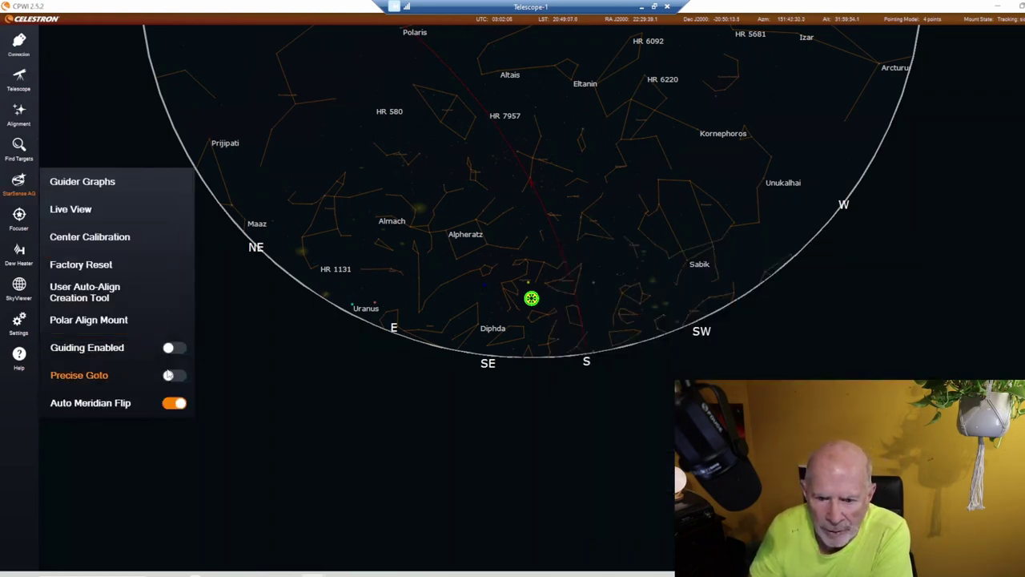
click(177, 348)
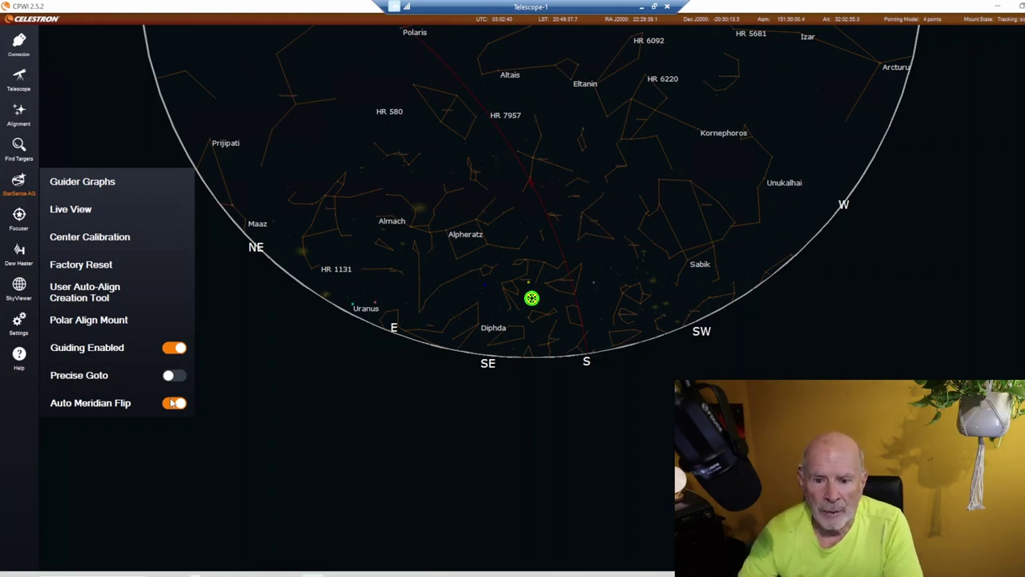
click(202, 357)
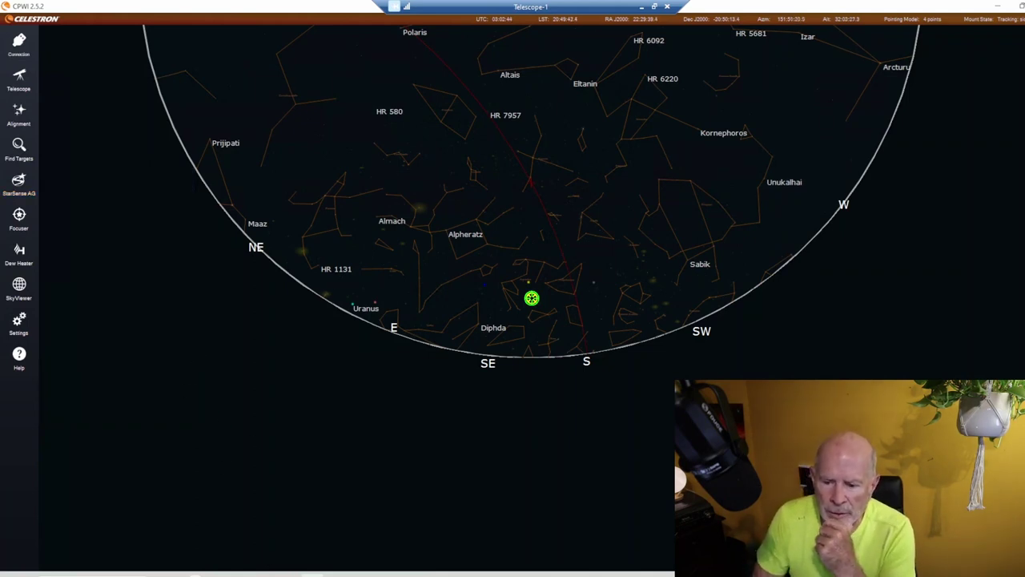
Open the StarSense autoguider's RA and Dec guider graphs.
mouse_move(336, 573)
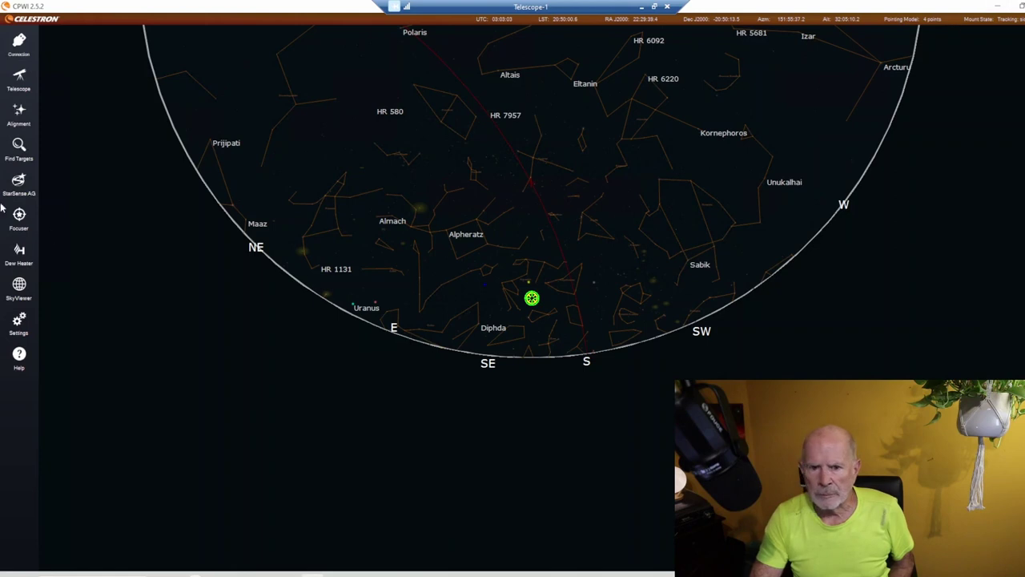
click(30, 214)
click(19, 181)
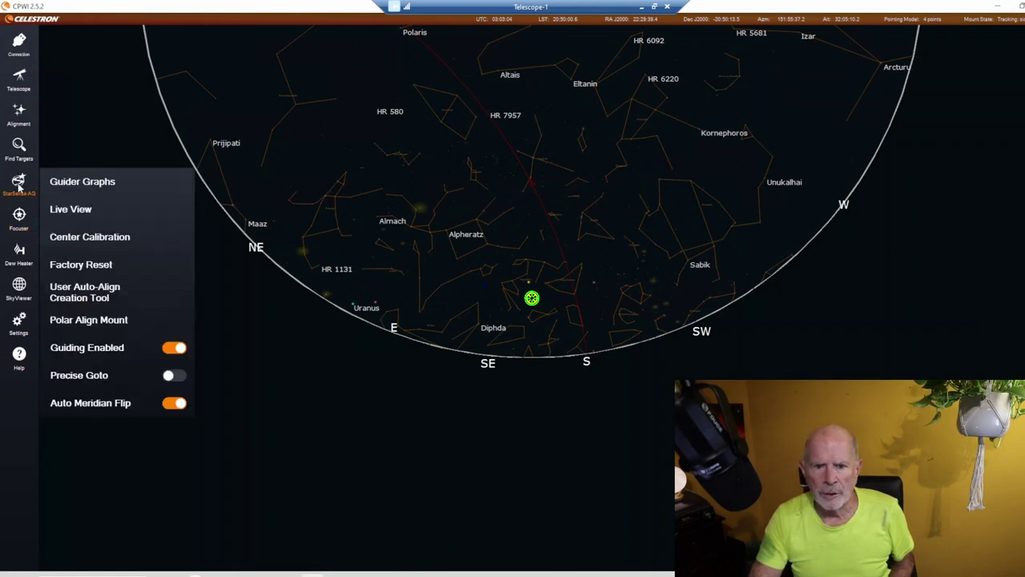
click(86, 181)
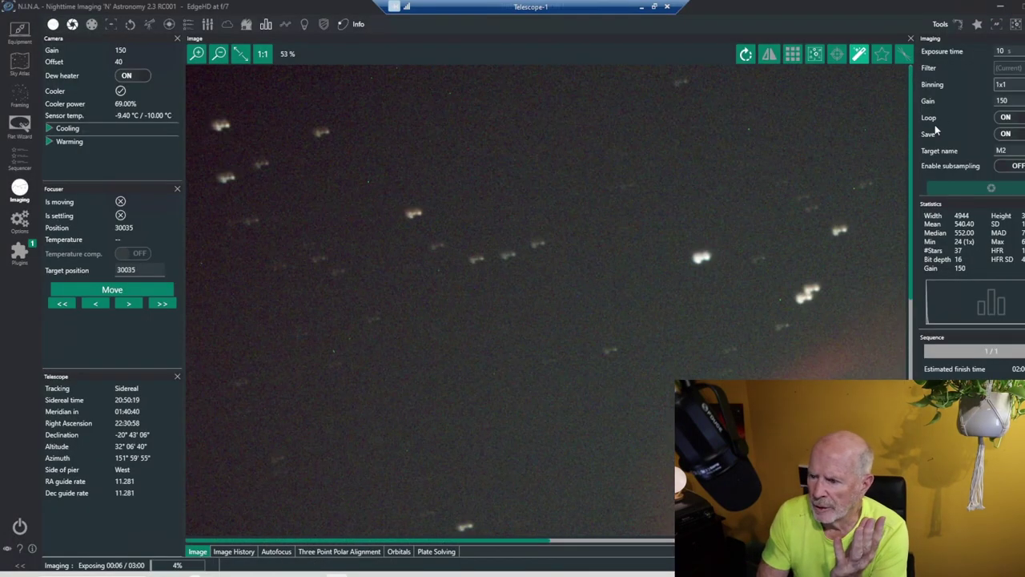
Fit the frame, reject the trailed 23:03:14 frame in Image History, and return to the current image.
click(244, 53)
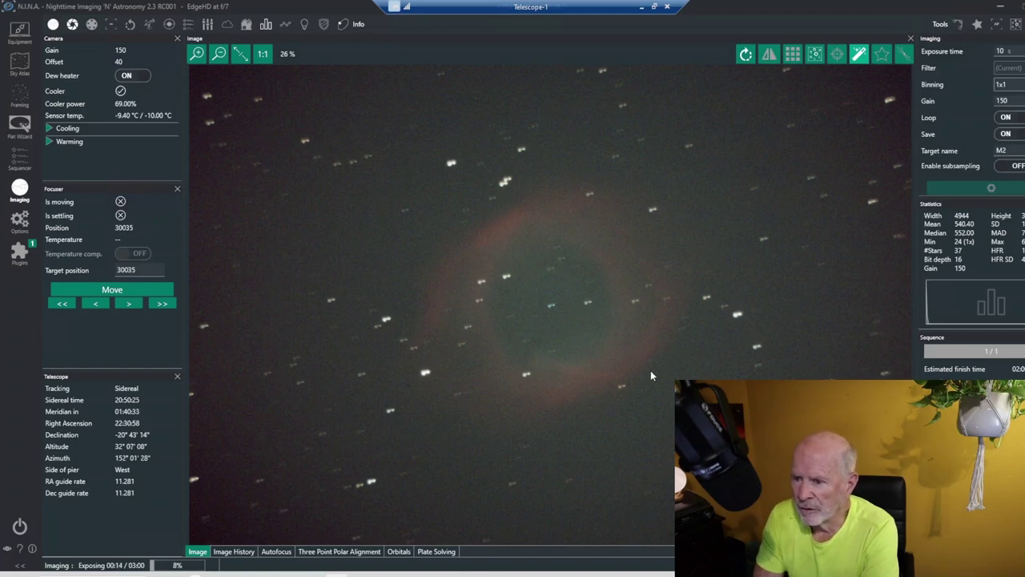
click(235, 553)
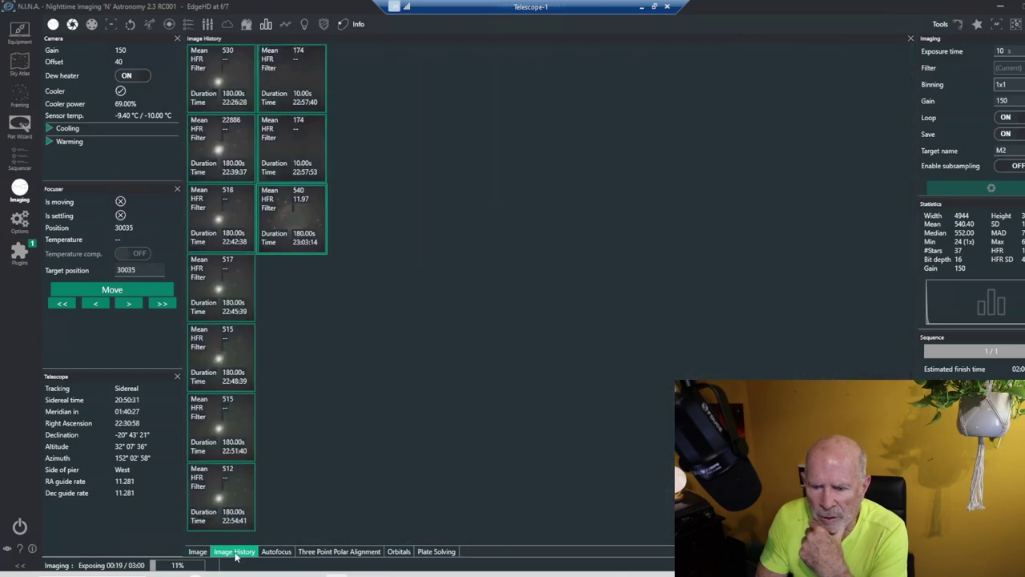
click(316, 195)
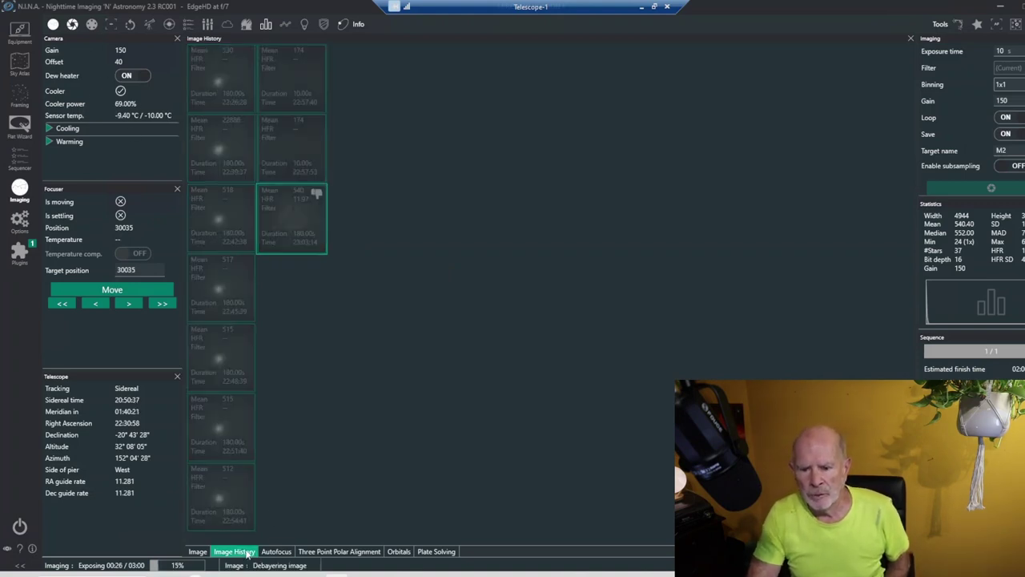
click(197, 551)
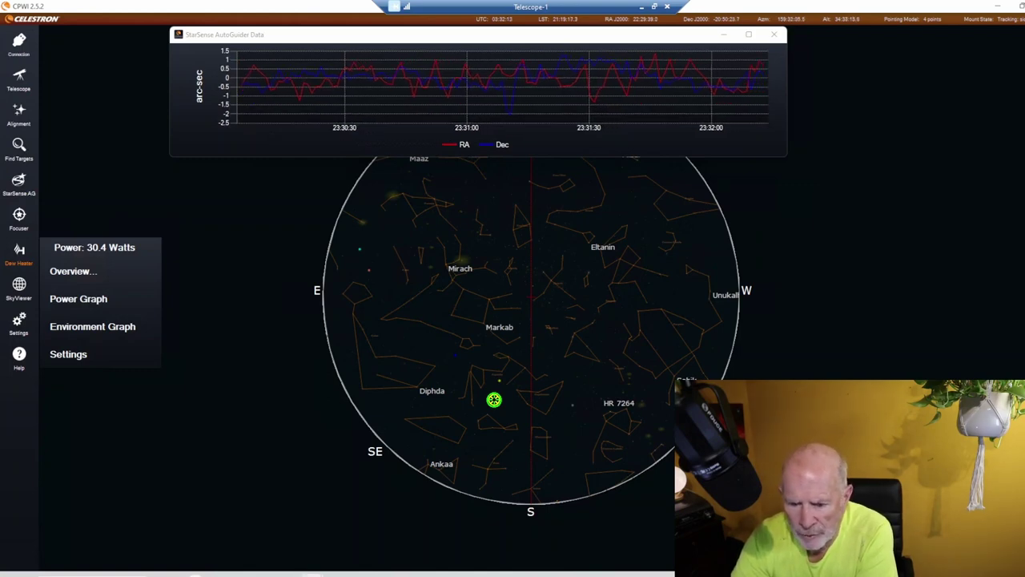
key(alt+Tab)
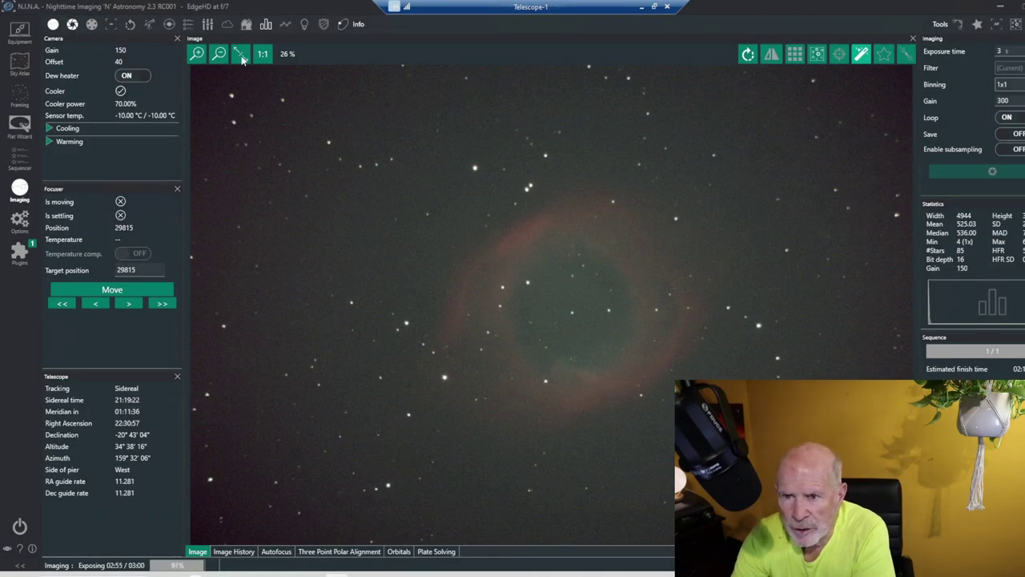
Zoom the Helix Nebula image in step by step to 78% to inspect star roundness.
click(198, 54)
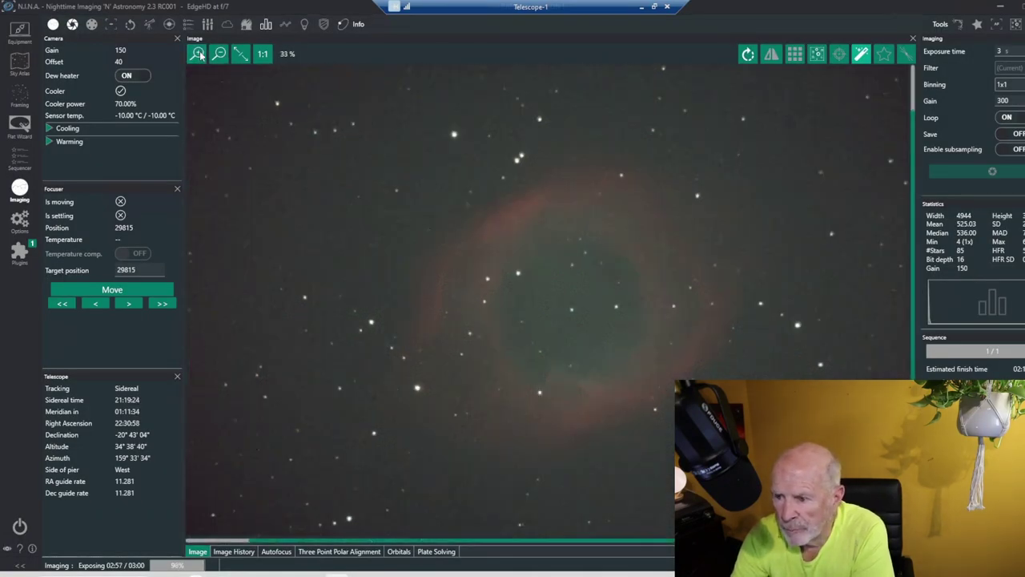
click(197, 54)
click(198, 54)
click(198, 54)
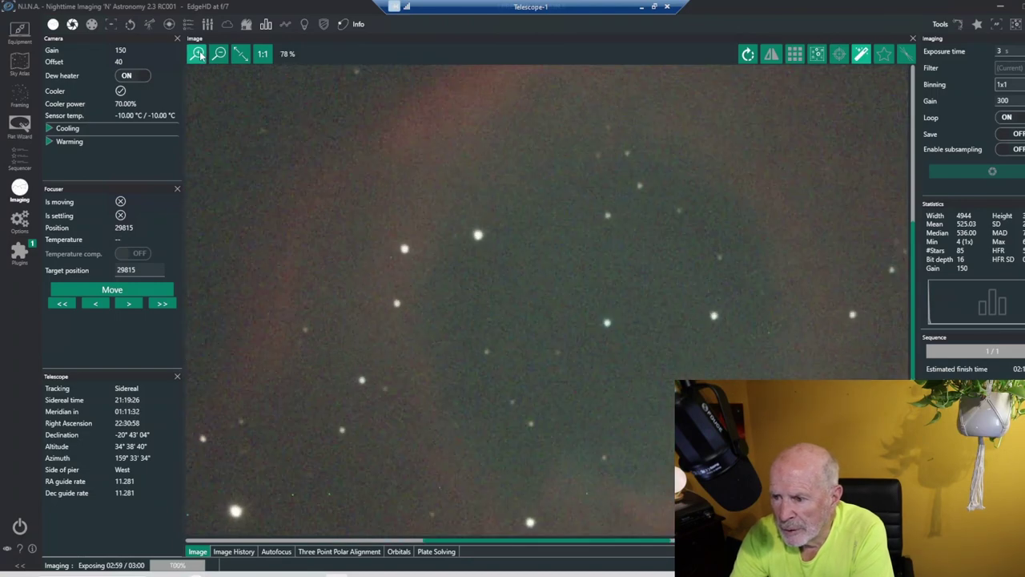